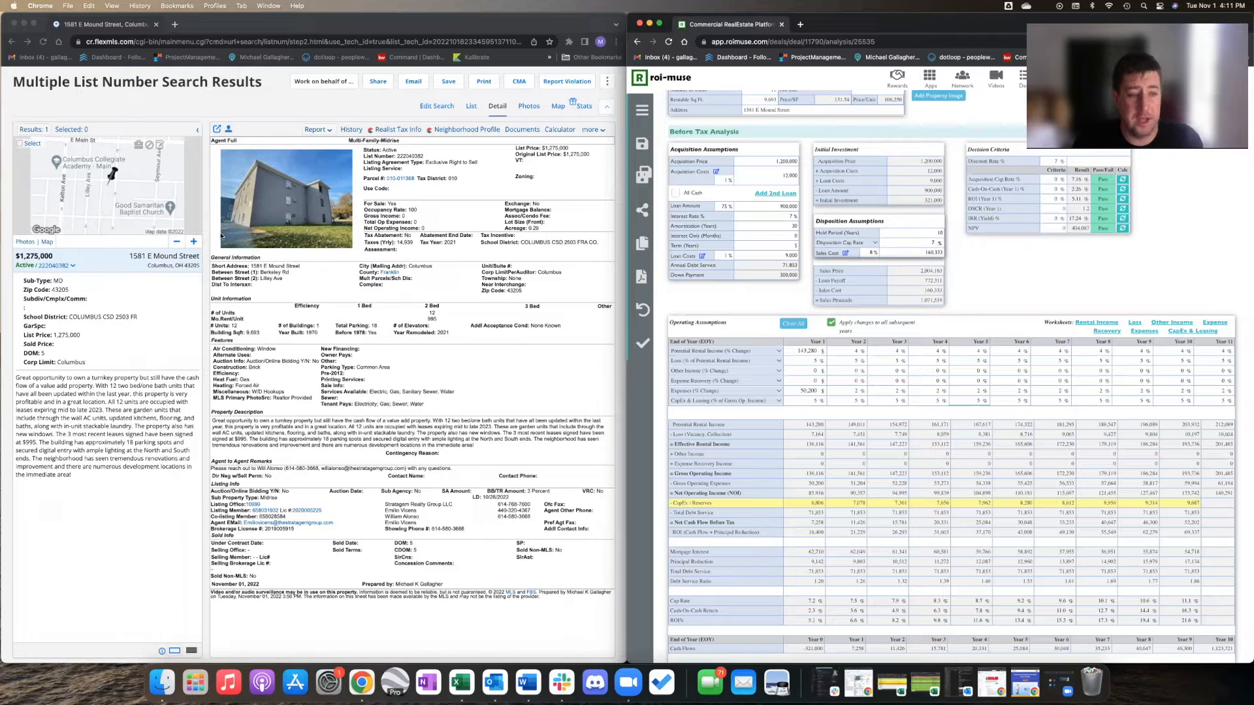
left_click(275, 207)
left_click(314, 217)
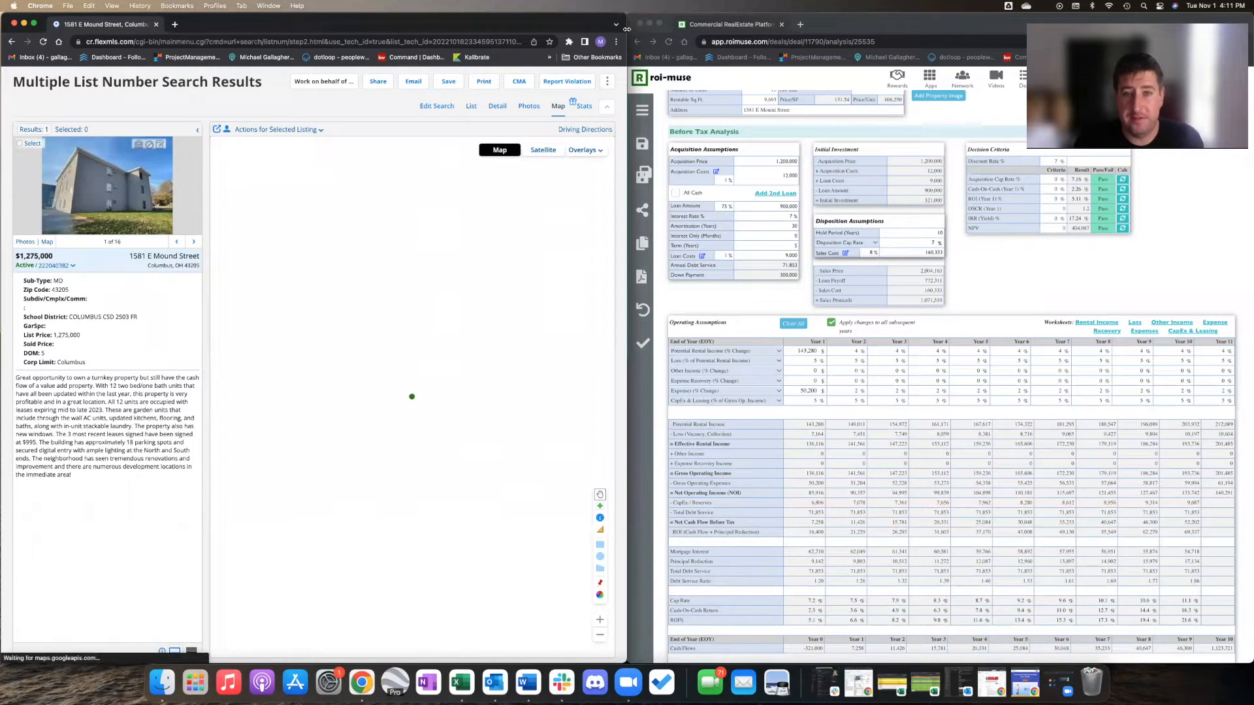
left_click_drag(617, 294, 900, 294)
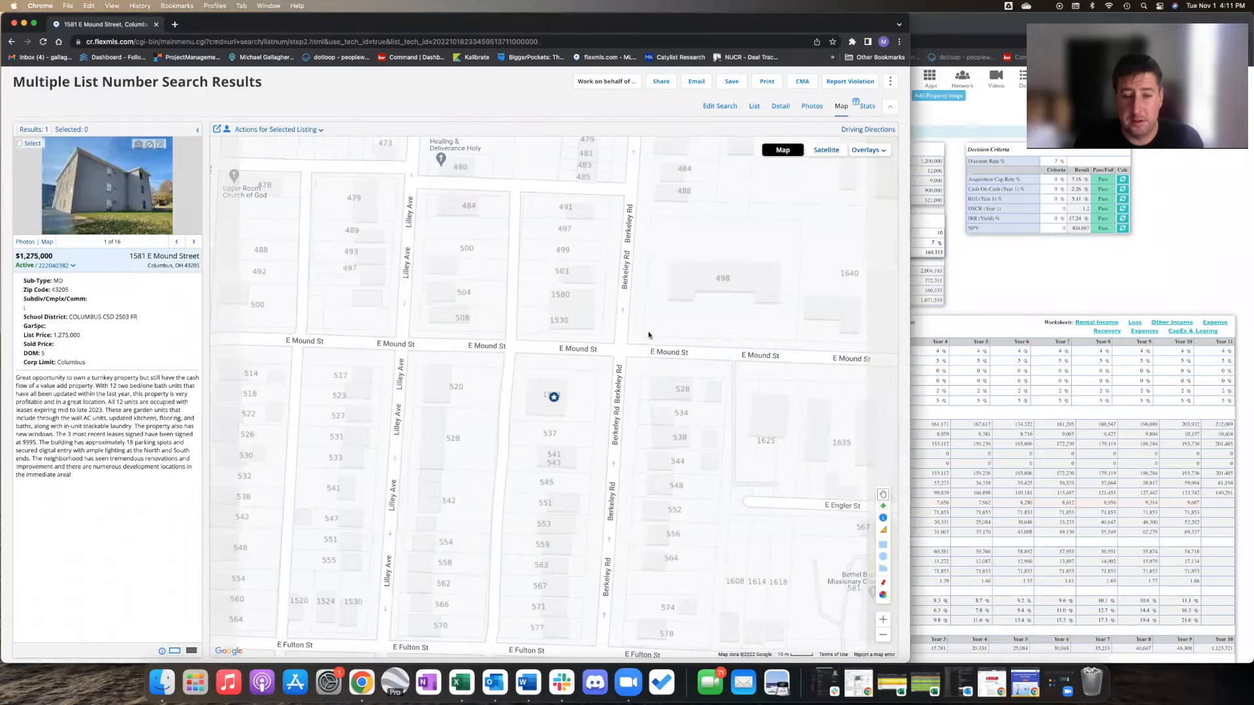
scroll(591, 398, "down", 2)
scroll(591, 398, "down", 2)
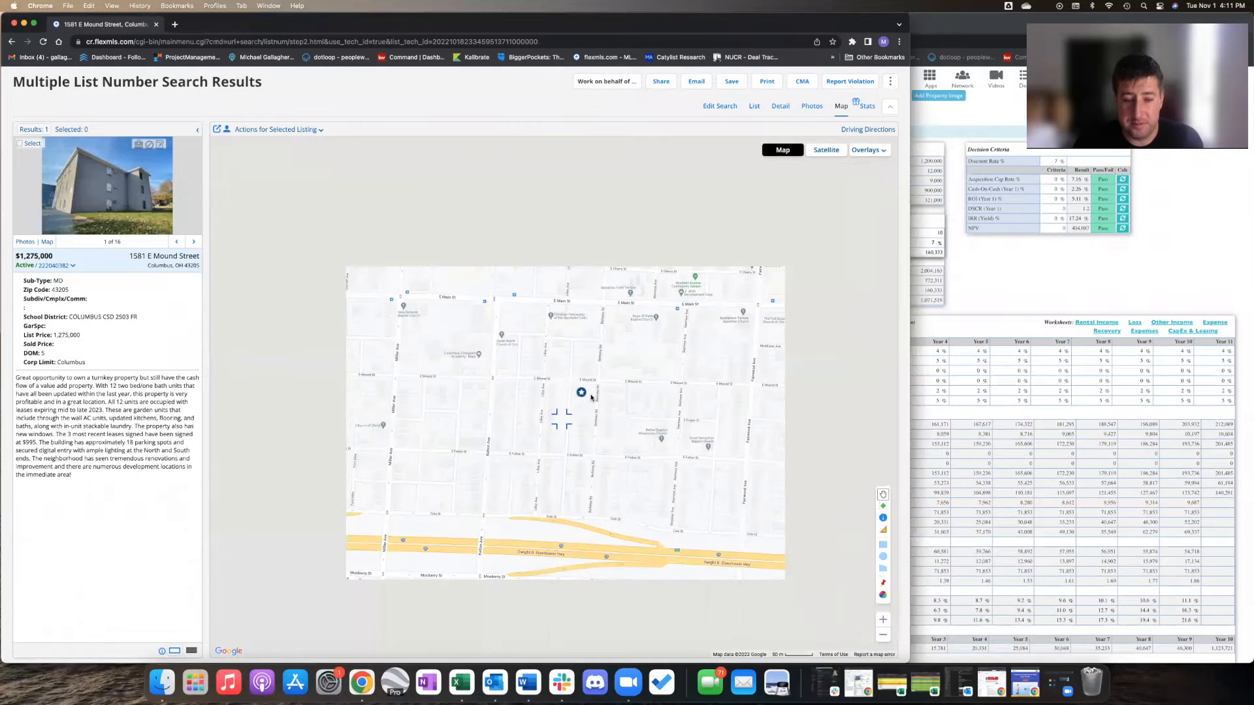
scroll(549, 412, "down", 2)
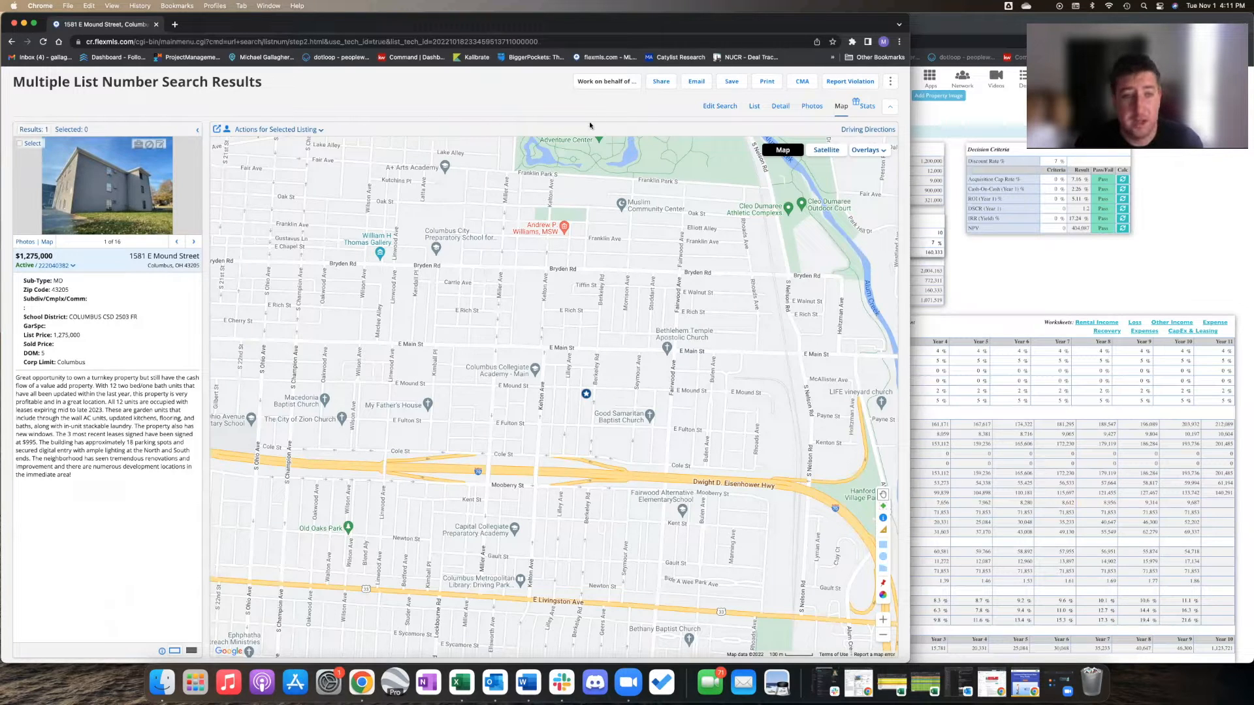
Page through all 16 listing photos — exterior, kitchen, bathroom, bedrooms — and wrap around to start again
left_click(122, 194)
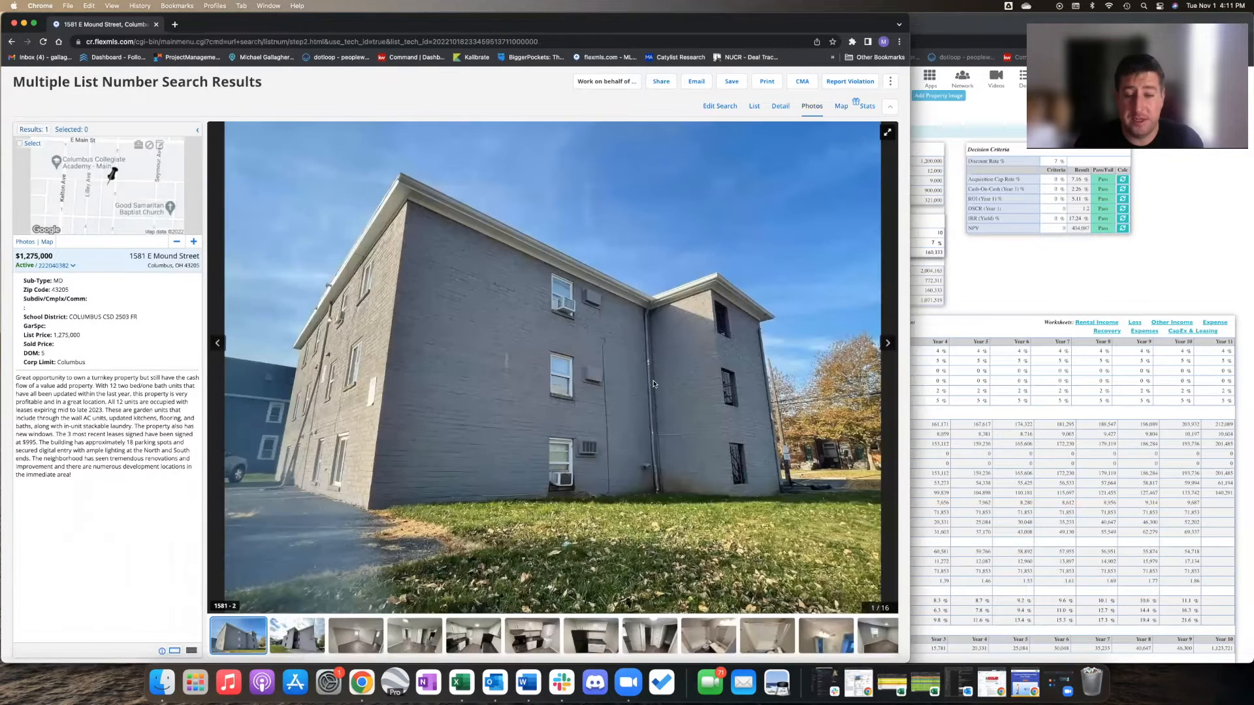
left_click(887, 344)
left_click(887, 344)
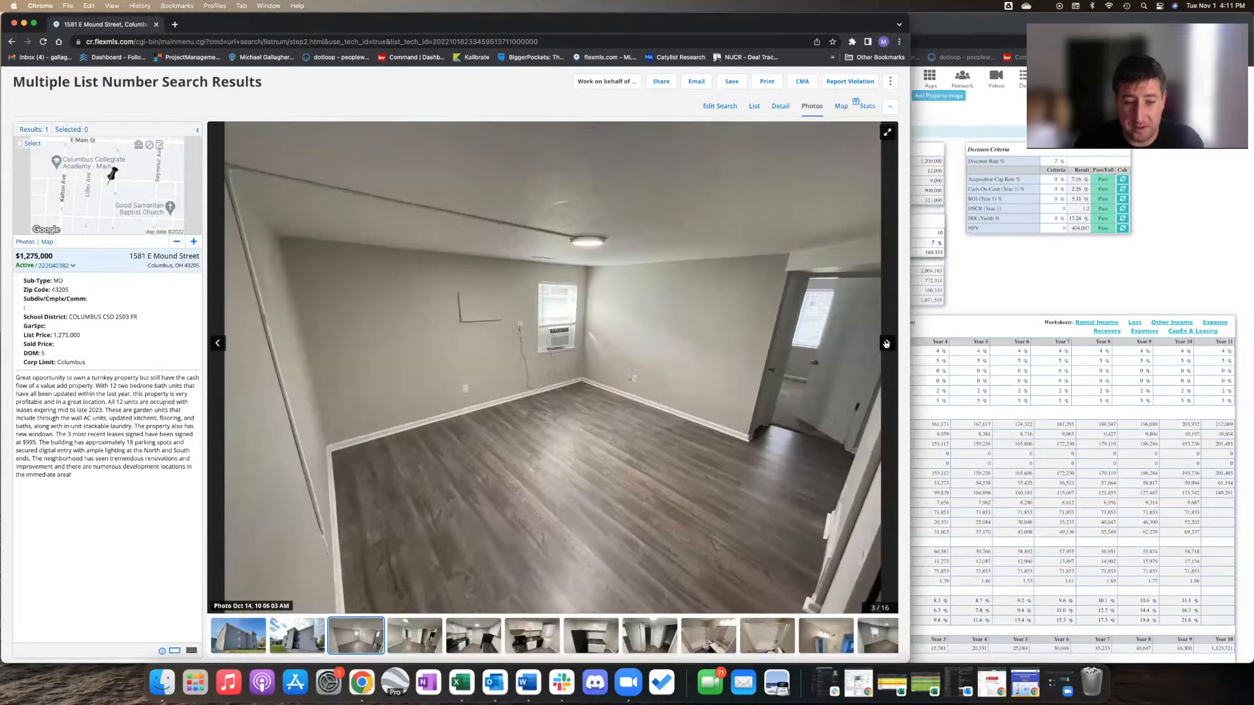
left_click(886, 344)
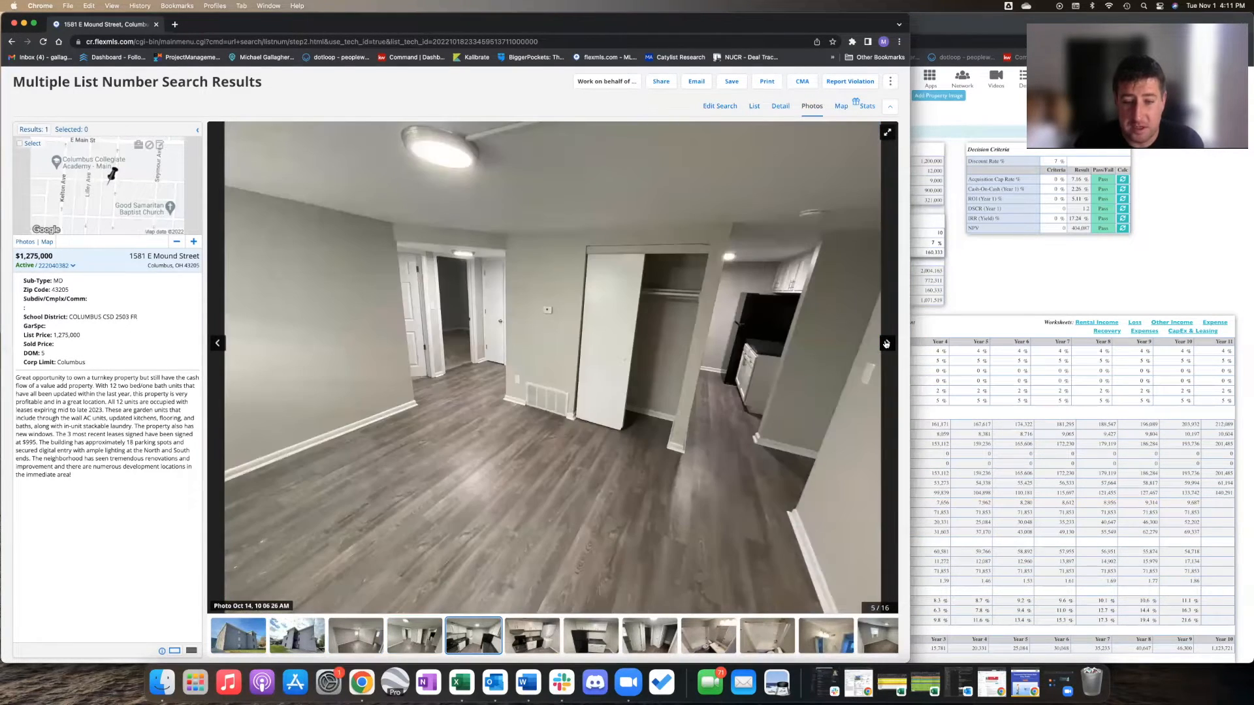
left_click(886, 344)
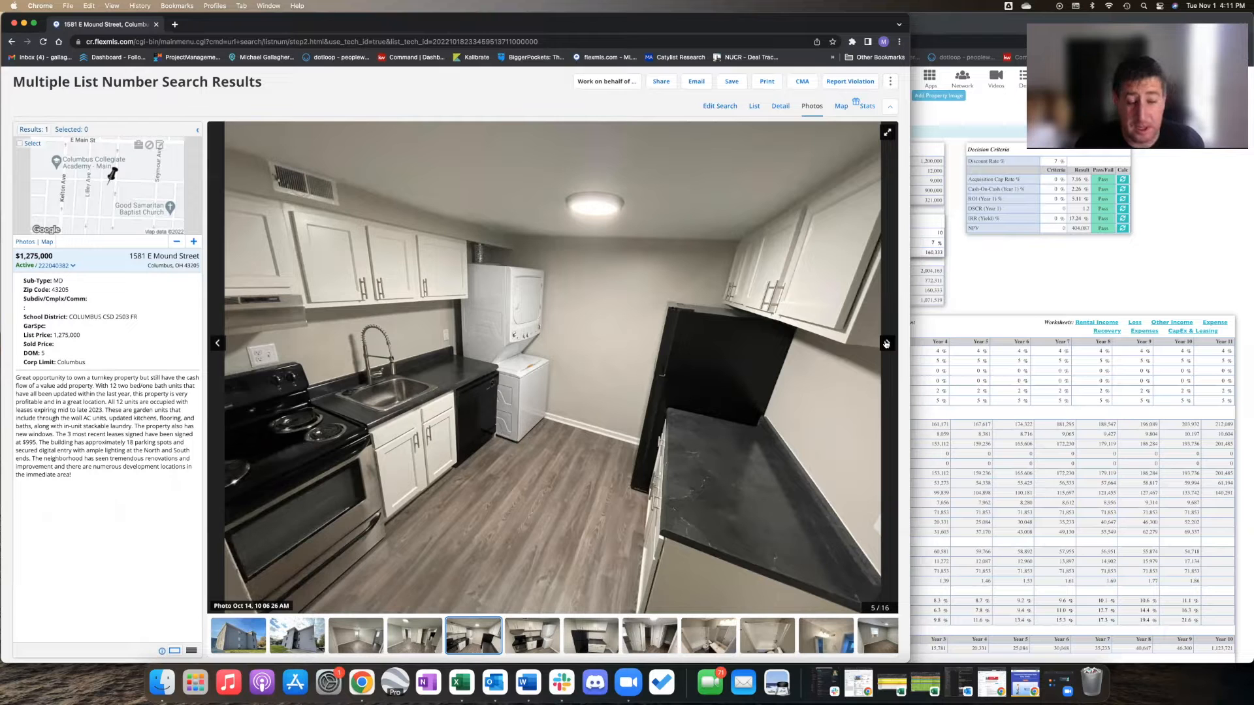
left_click(886, 344)
left_click(887, 344)
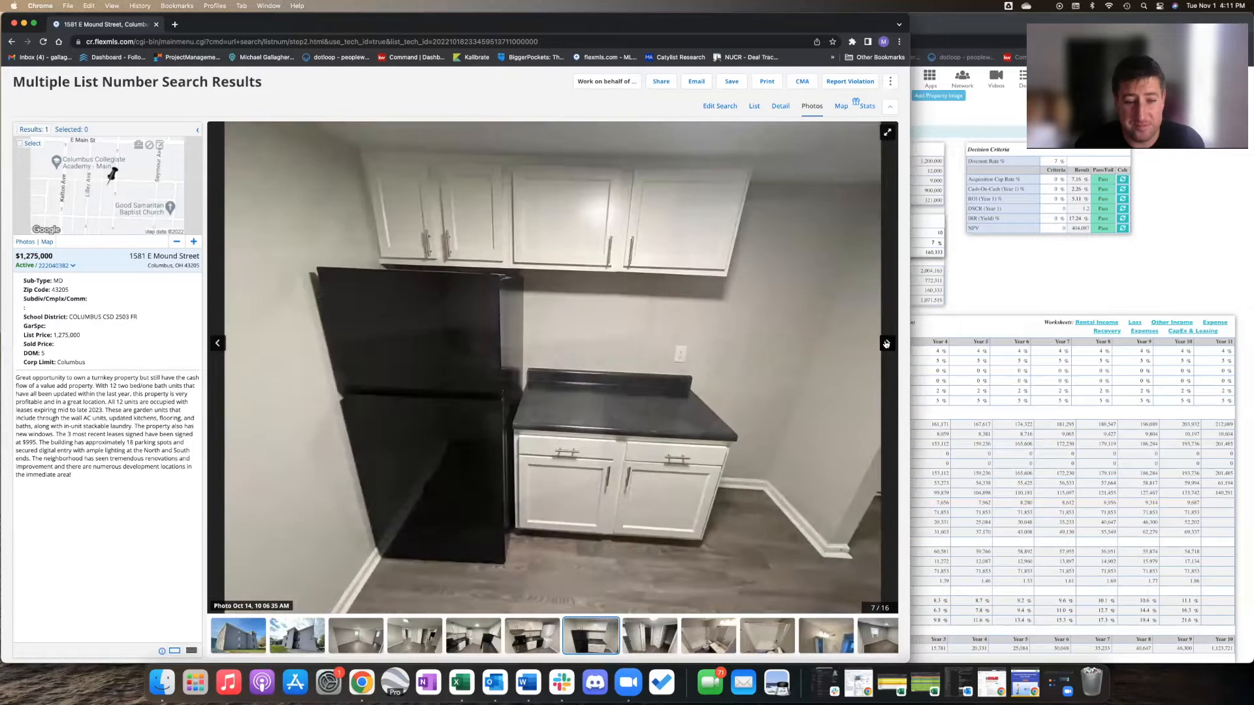
left_click(887, 344)
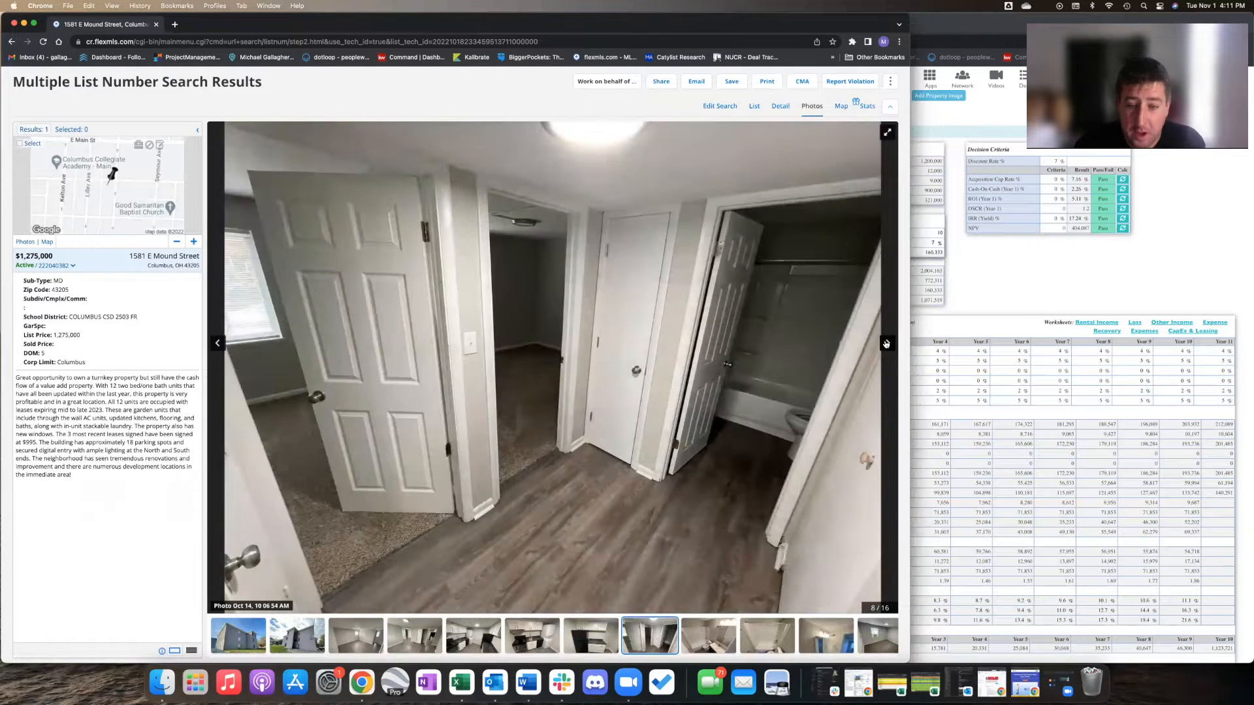
left_click(886, 344)
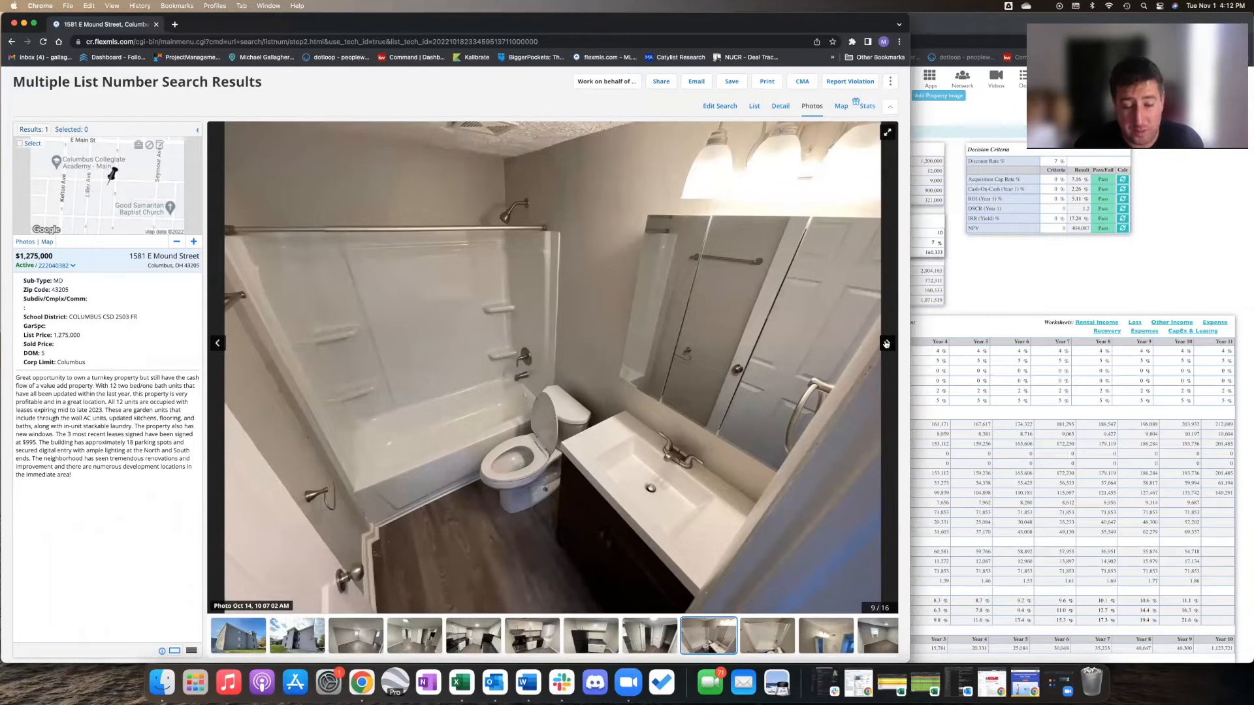
left_click(886, 344)
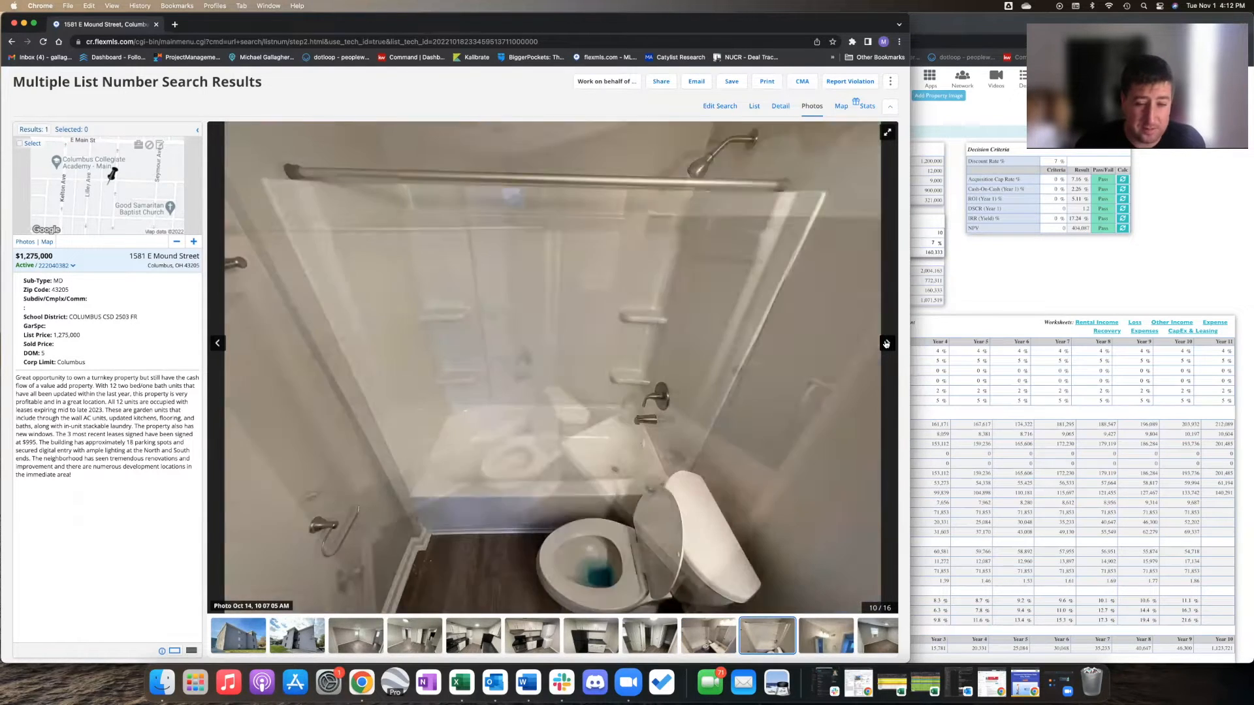
left_click(886, 344)
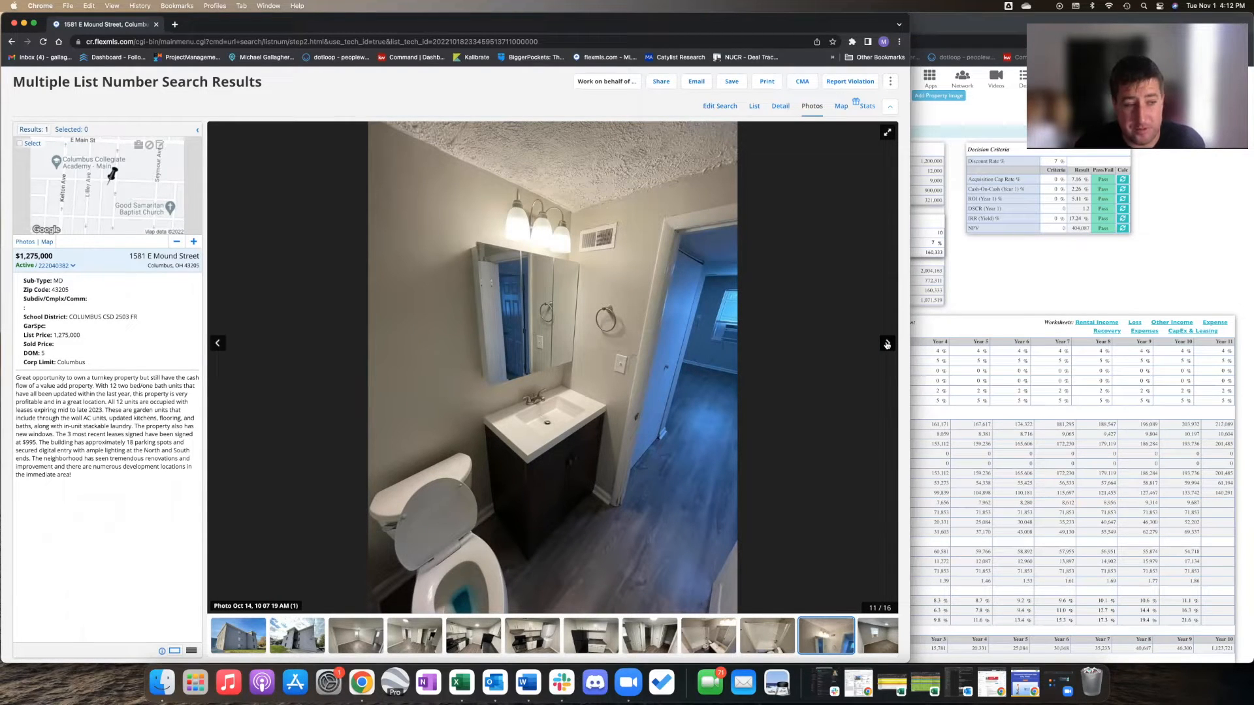
left_click(887, 344)
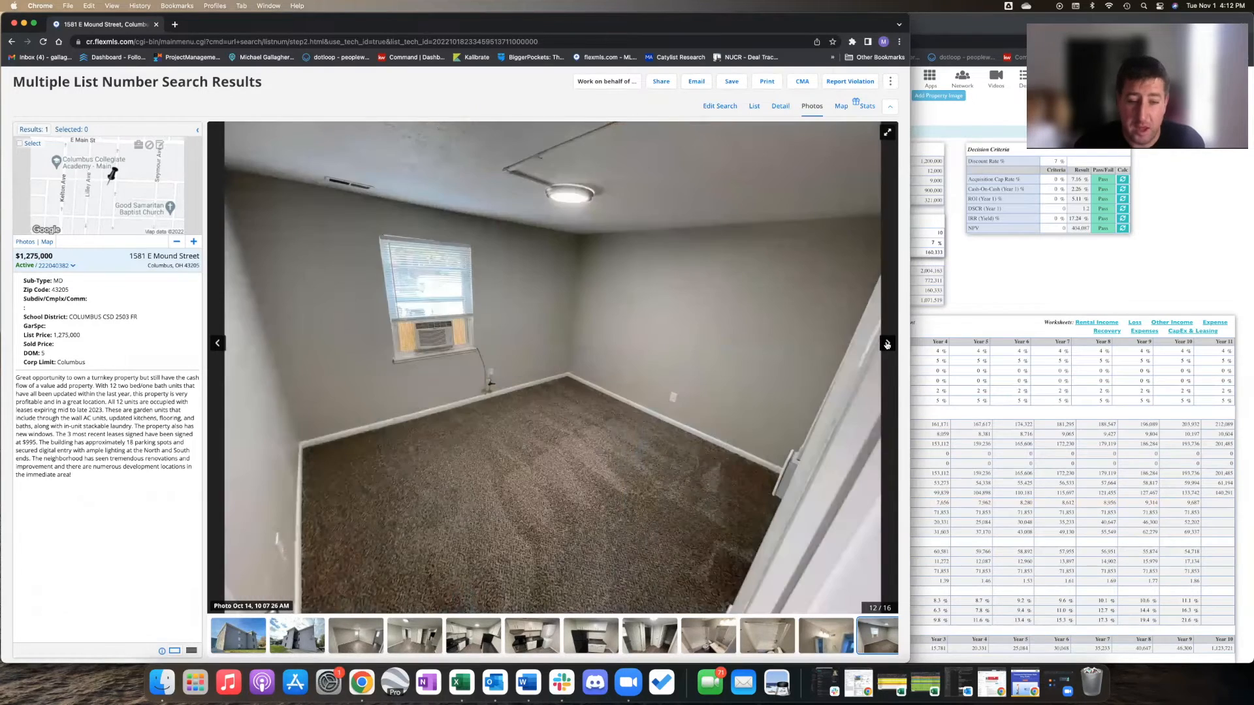
left_click(887, 344)
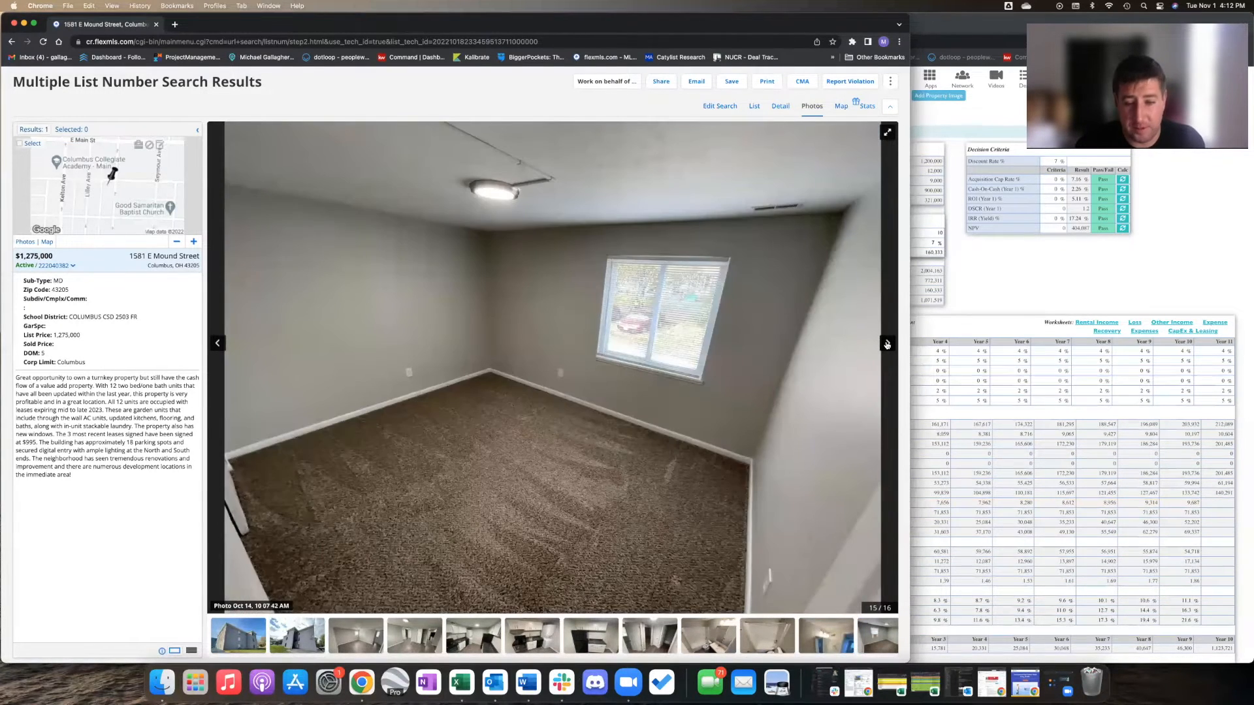
left_click(887, 343)
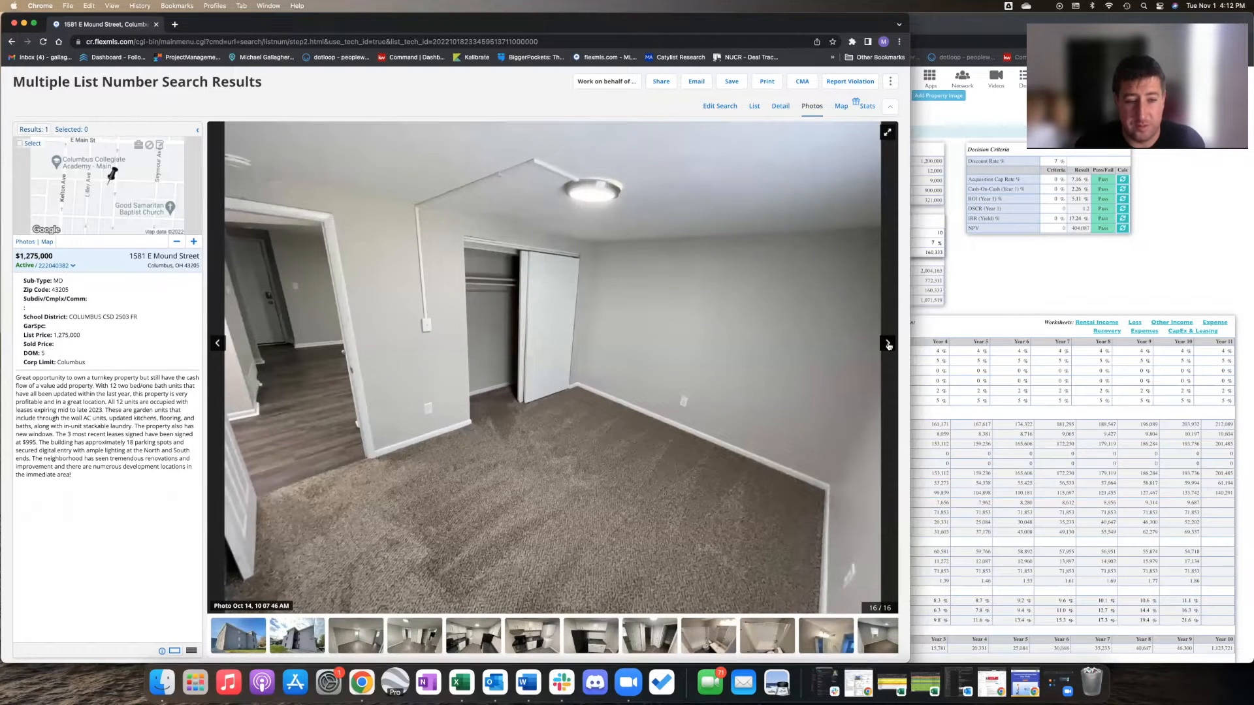
left_click(887, 344)
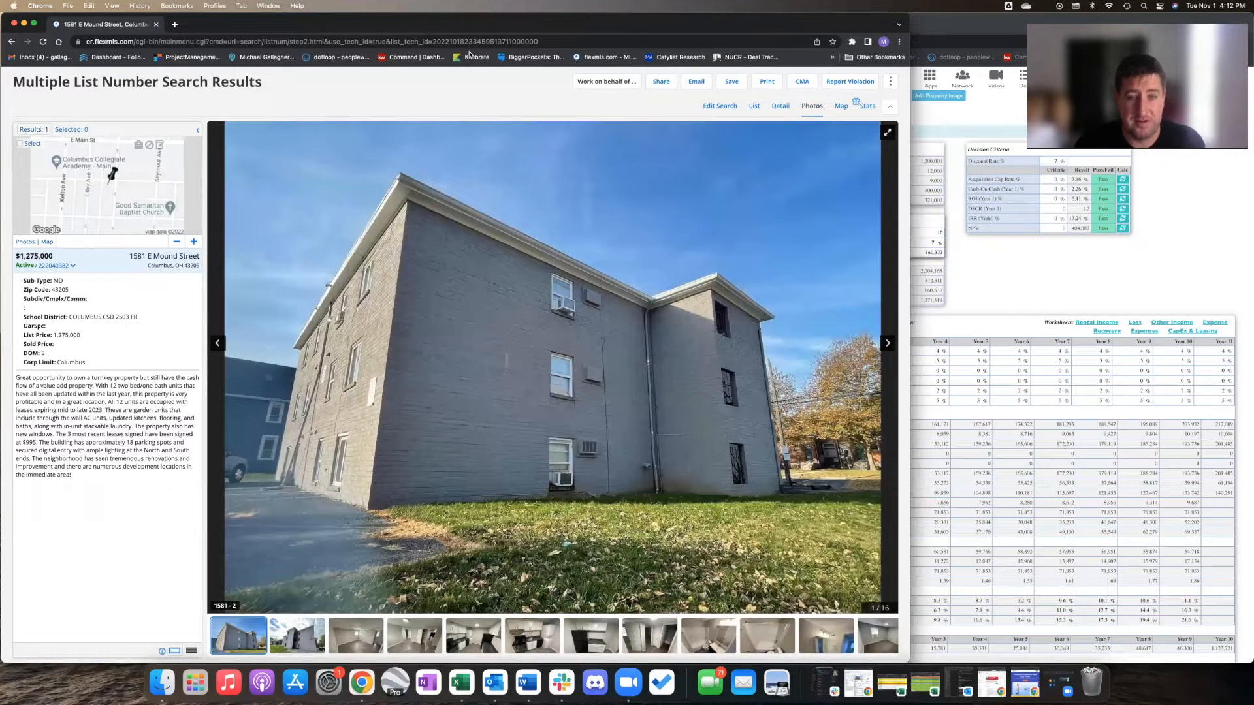
left_click(886, 344)
left_click(886, 344)
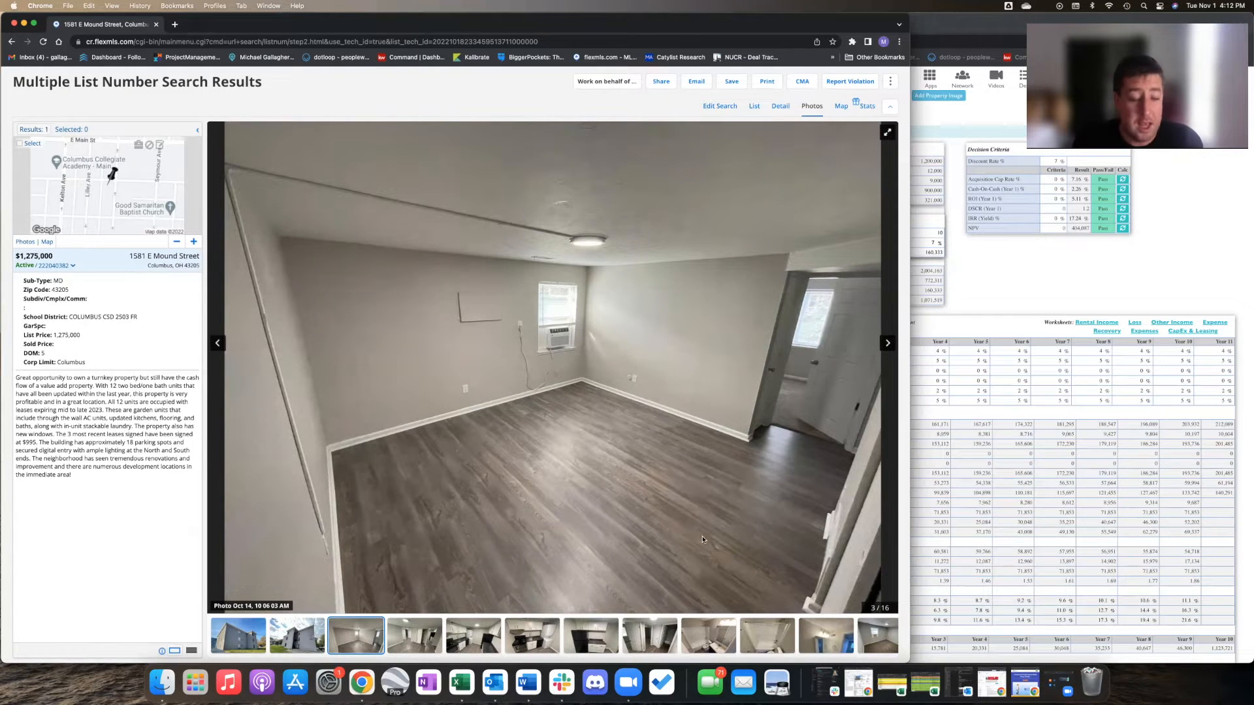
Bring the roi-muse analysis window forward and widen it over the Flexmls listing
left_click_drag(911, 392, 157, 391)
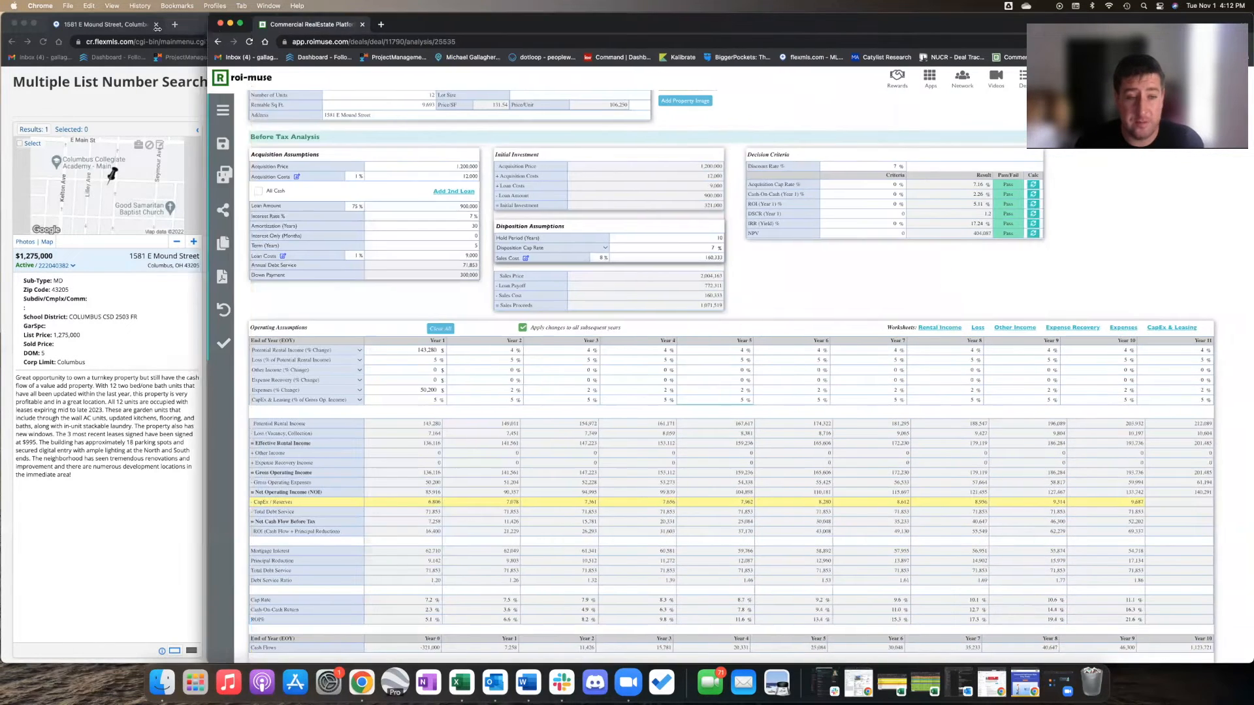
scroll(404, 161, "up", 4)
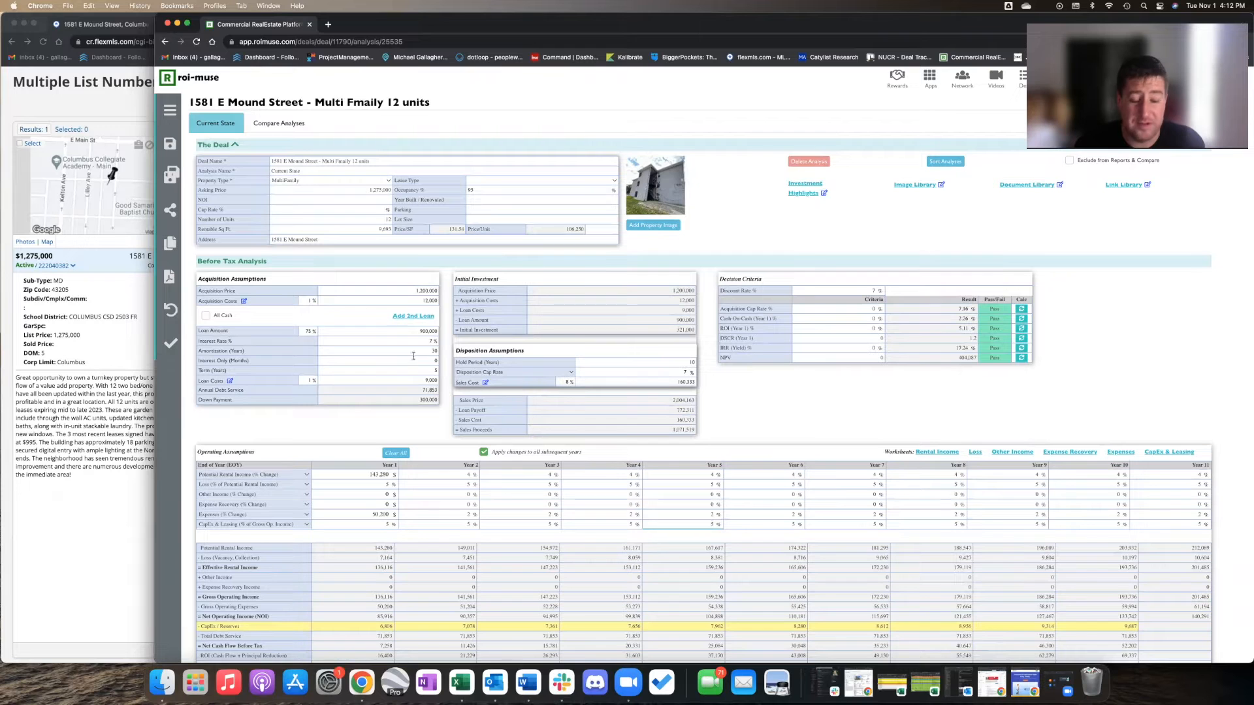
scroll(390, 411, "down", 3)
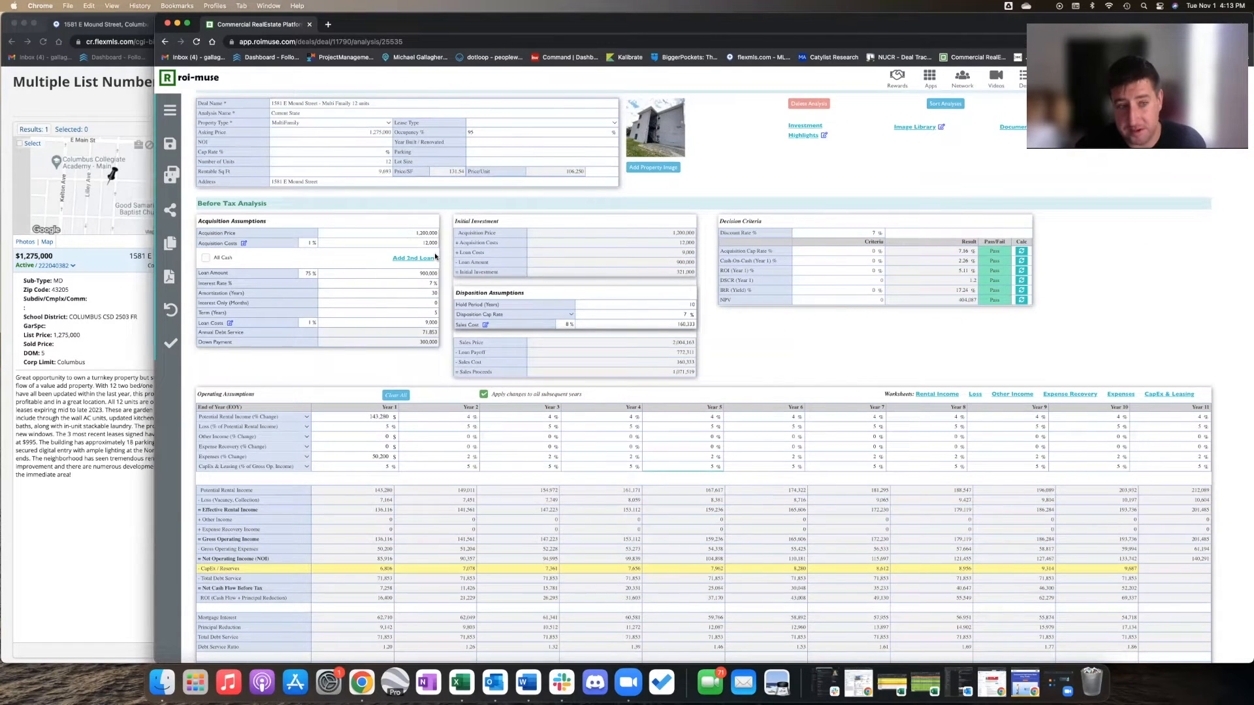
scroll(365, 441, "down", 1)
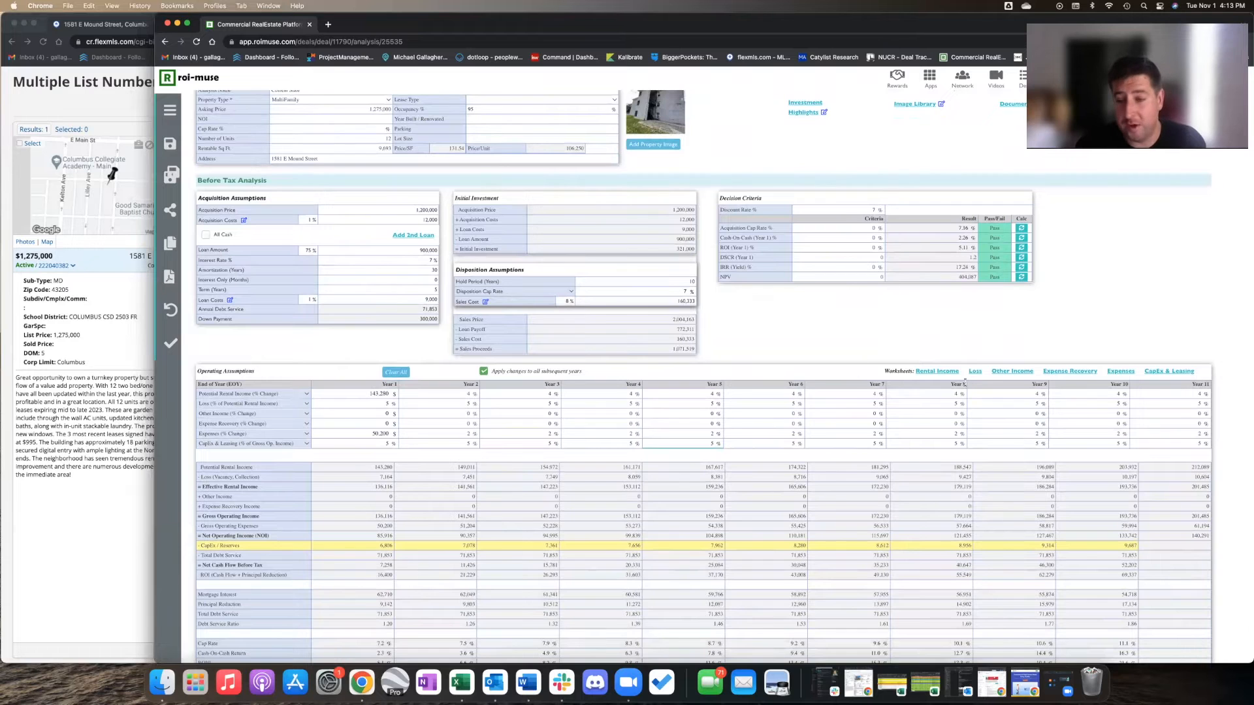
Save the 143,280 rental income worksheet into the analysis and set Year 1 vacancy loss to 5%
left_click(938, 371)
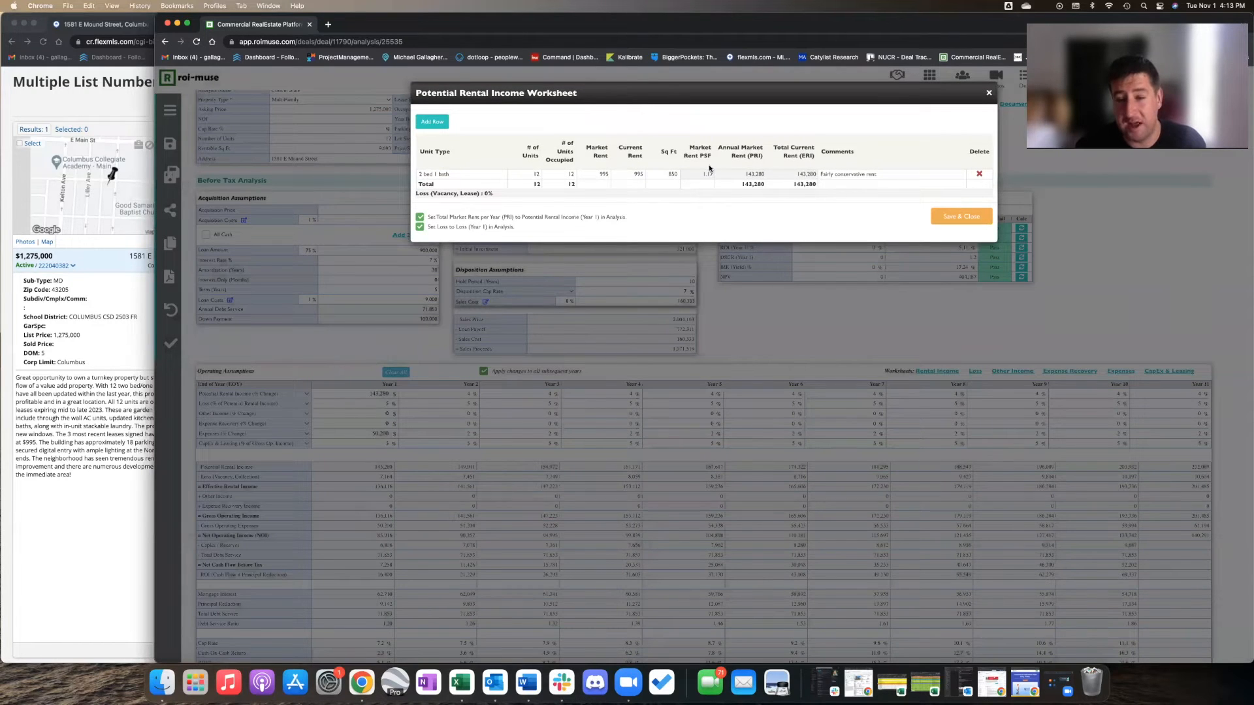
left_click(960, 216)
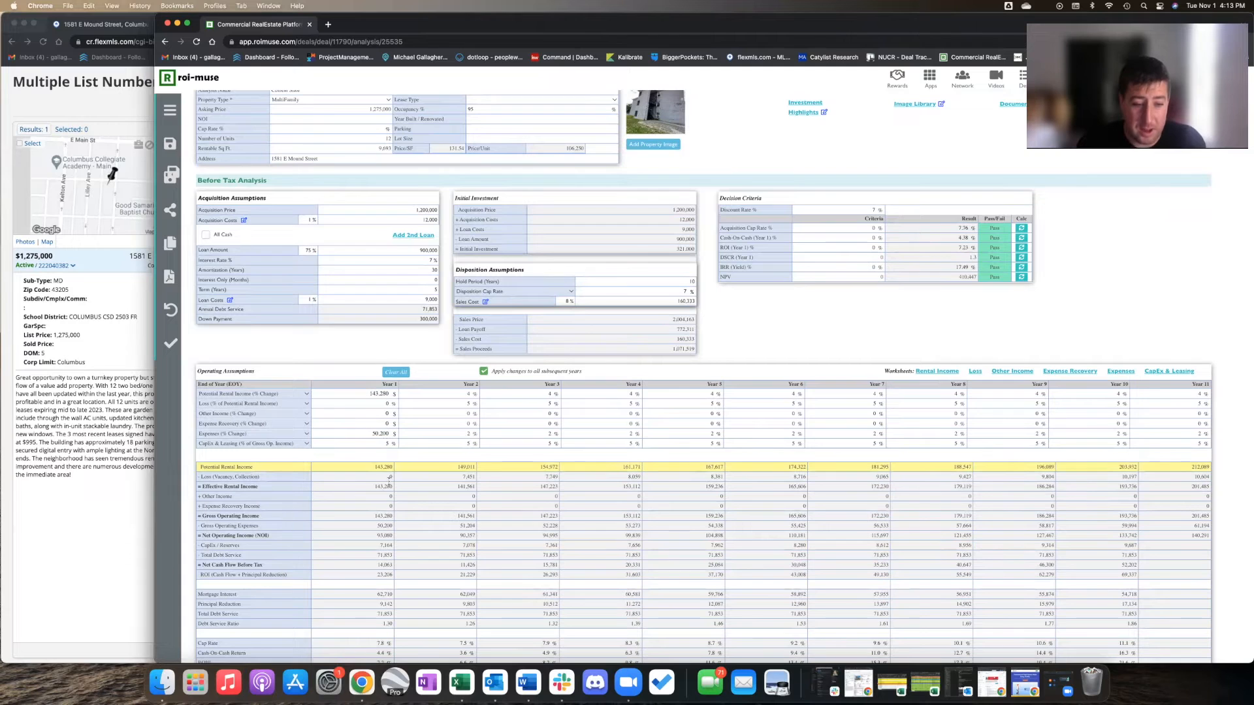
left_click(388, 404)
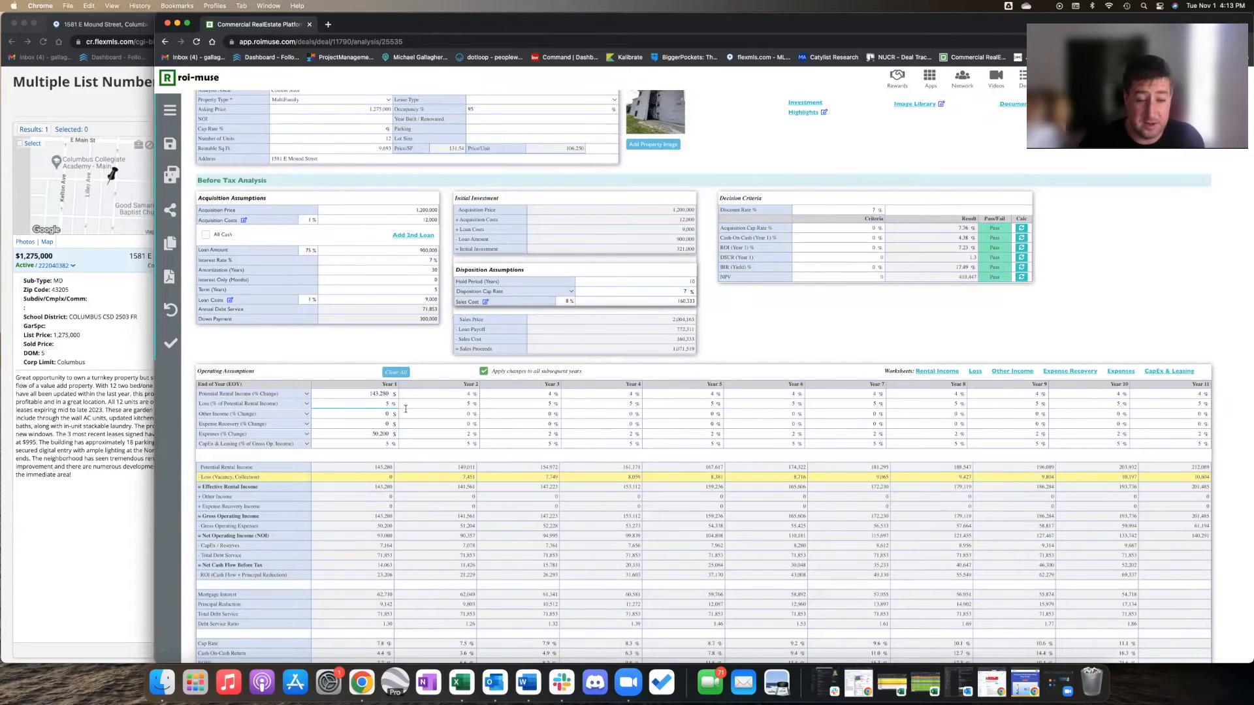
key("Tab")
scroll(455, 415, "down", 2)
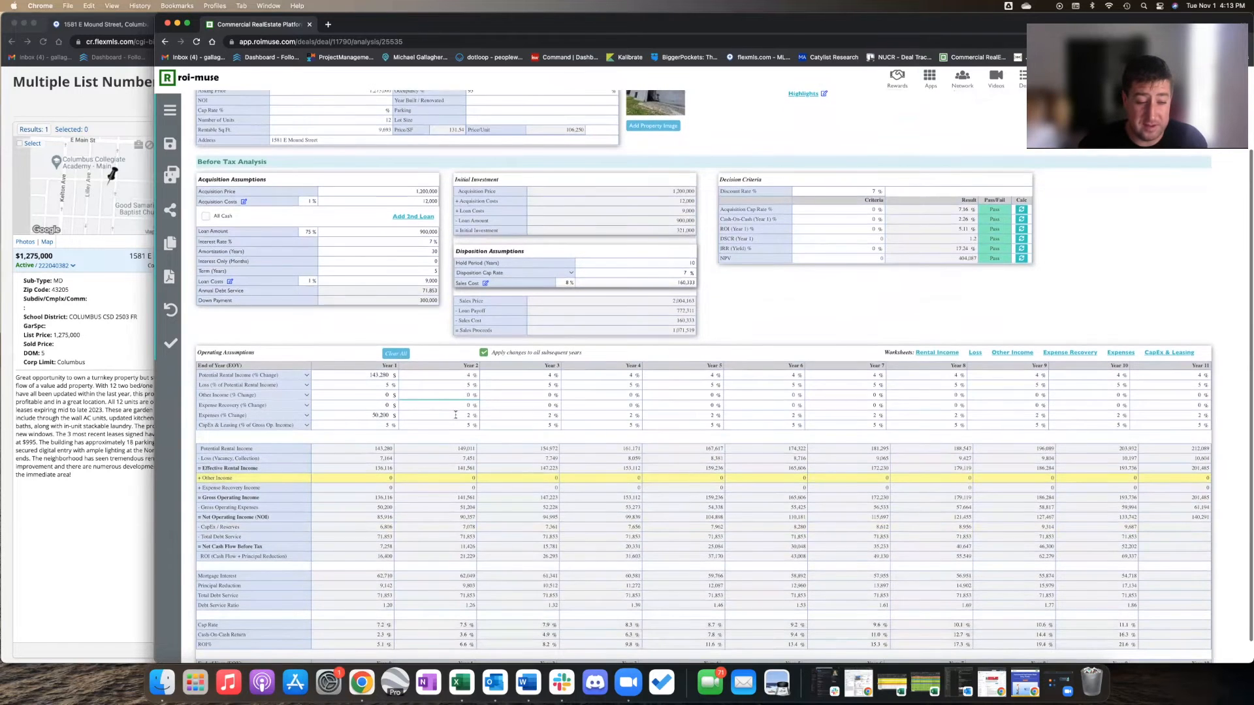
scroll(457, 419, "down", 2)
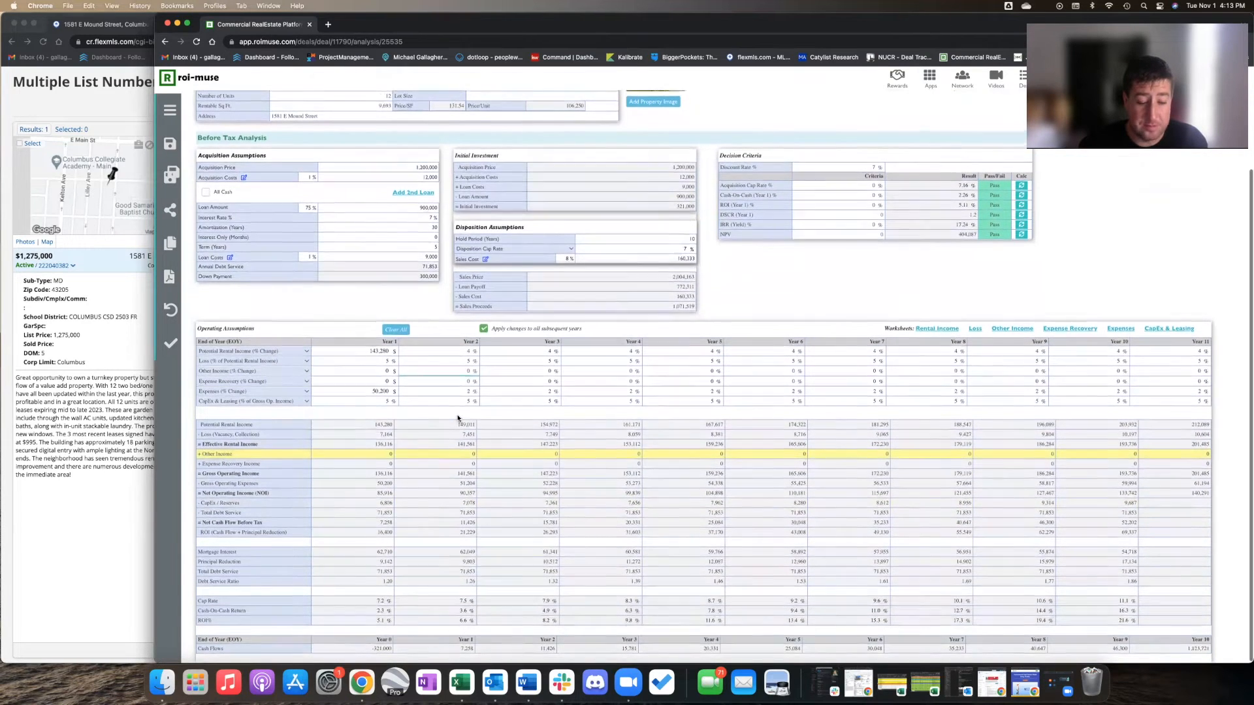
scroll(457, 419, "up", 1)
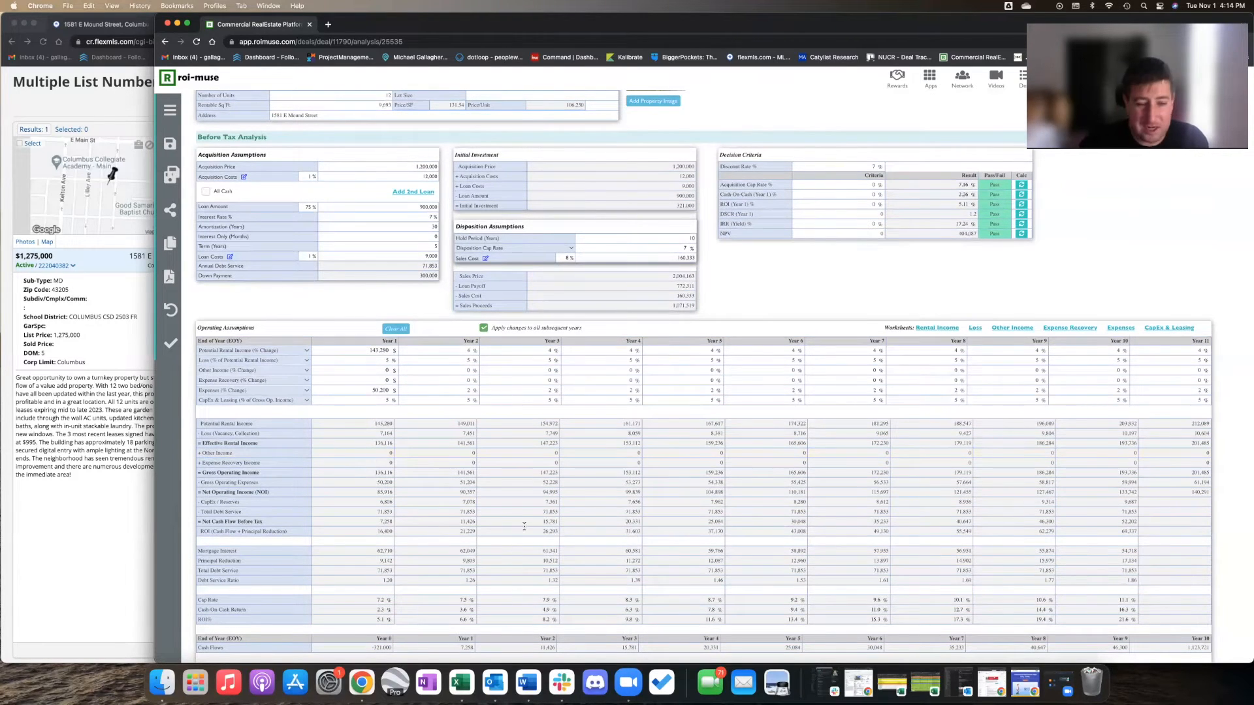
scroll(423, 334, "up", 5)
scroll(422, 334, "up", 3)
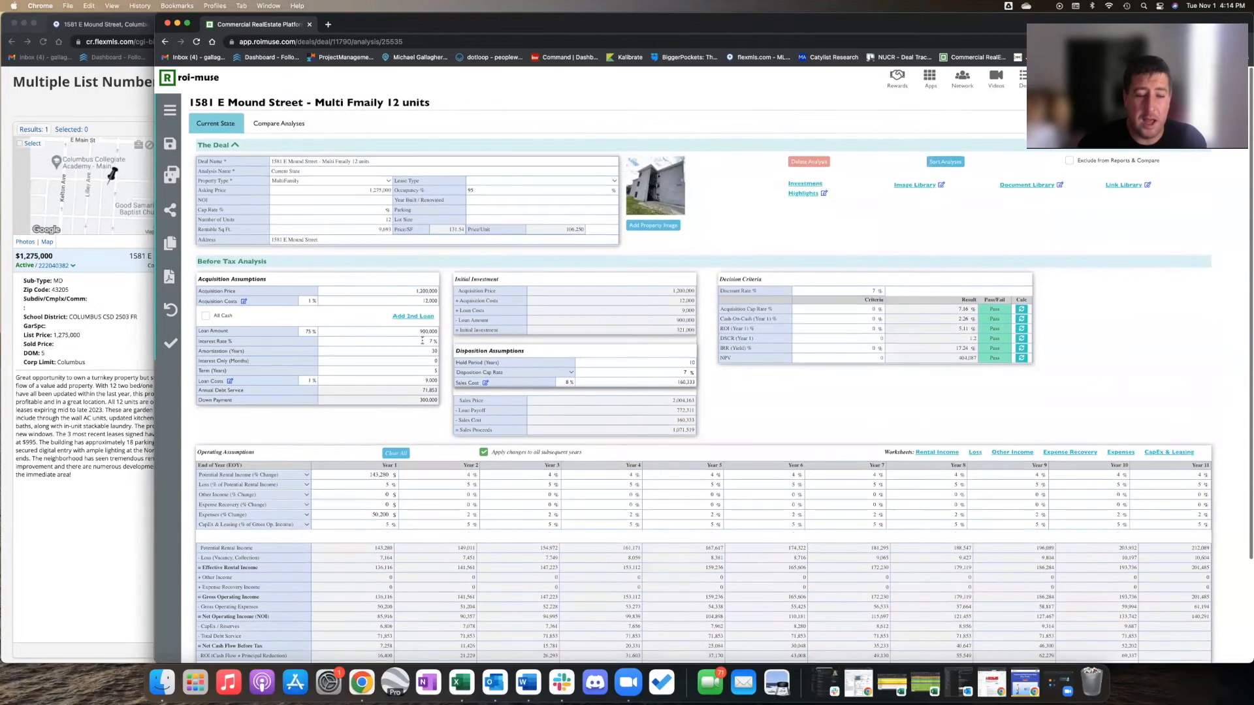
scroll(422, 334, "down", 3)
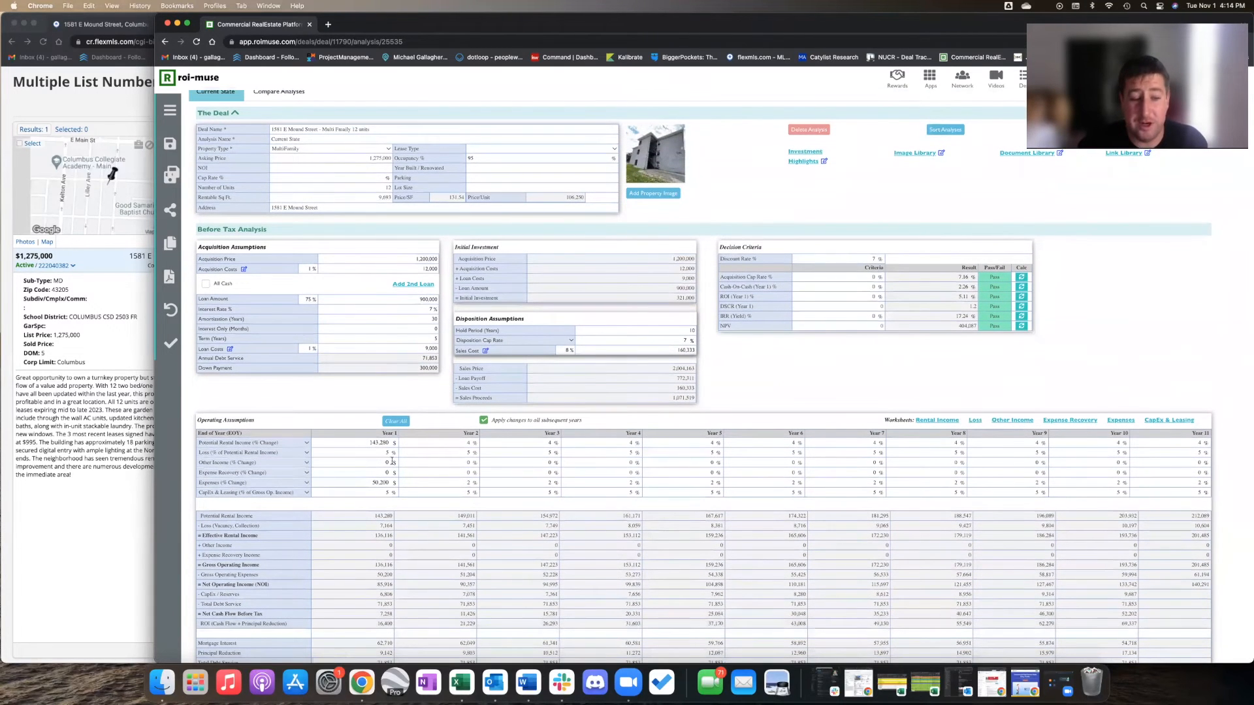
Dismiss the empty expense recovery worksheet, then save the 50,200 itemized operating expenses as Year 1 expenses
left_click(1070, 420)
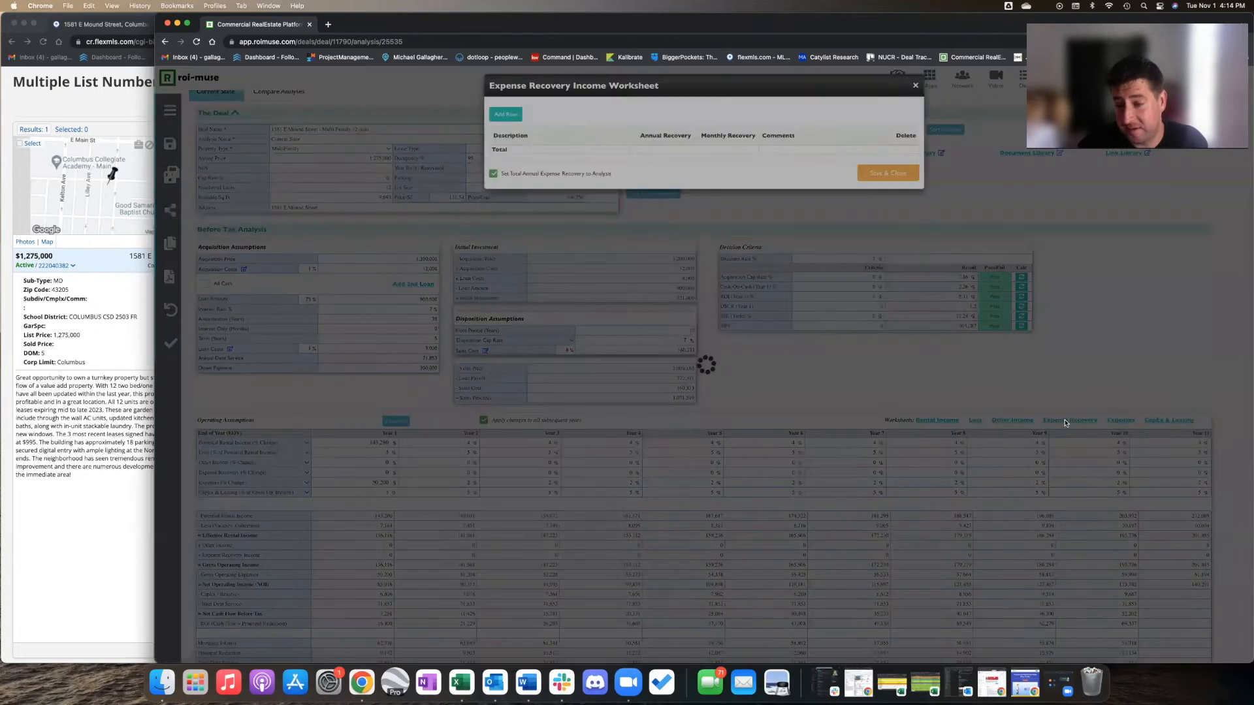
left_click(916, 93)
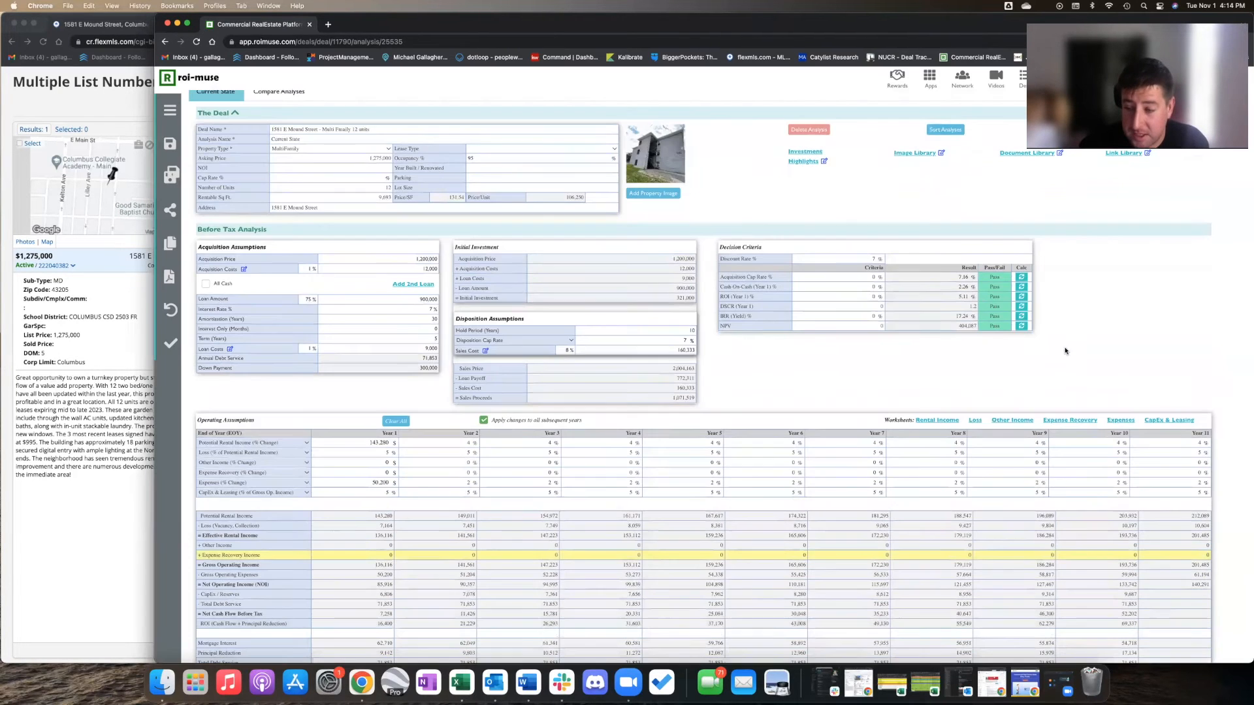
left_click(1116, 420)
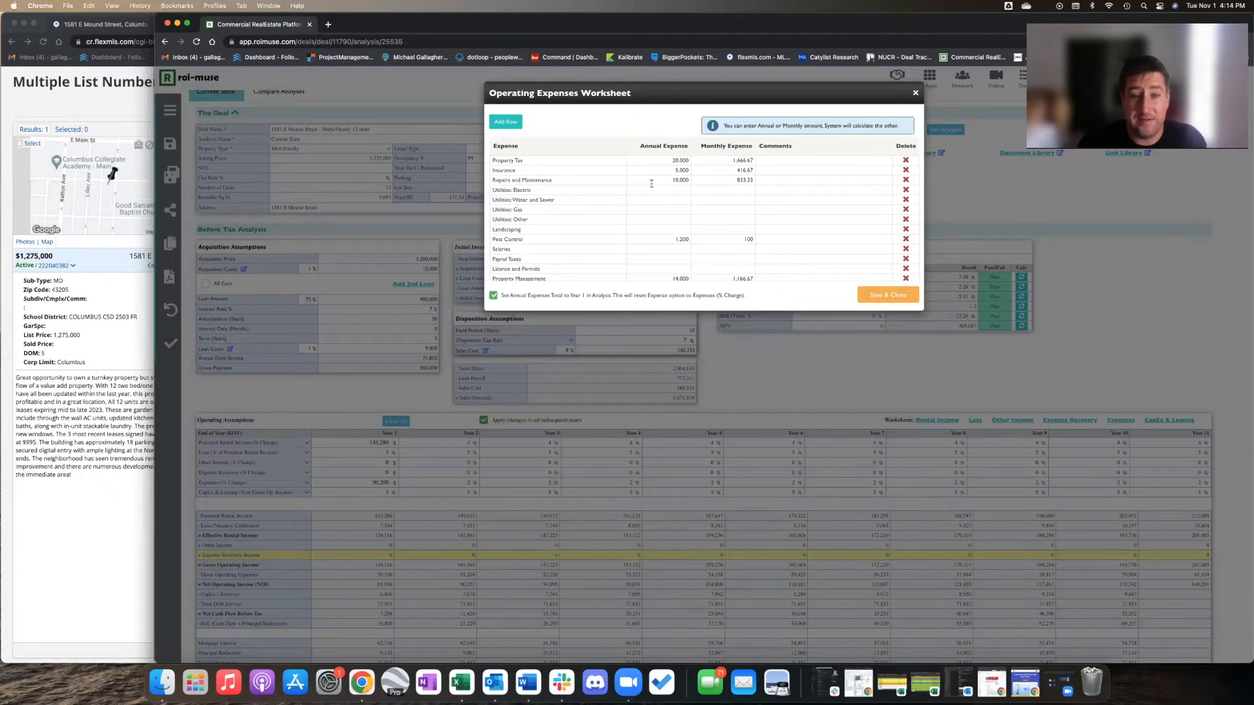
scroll(721, 200, "down", 3)
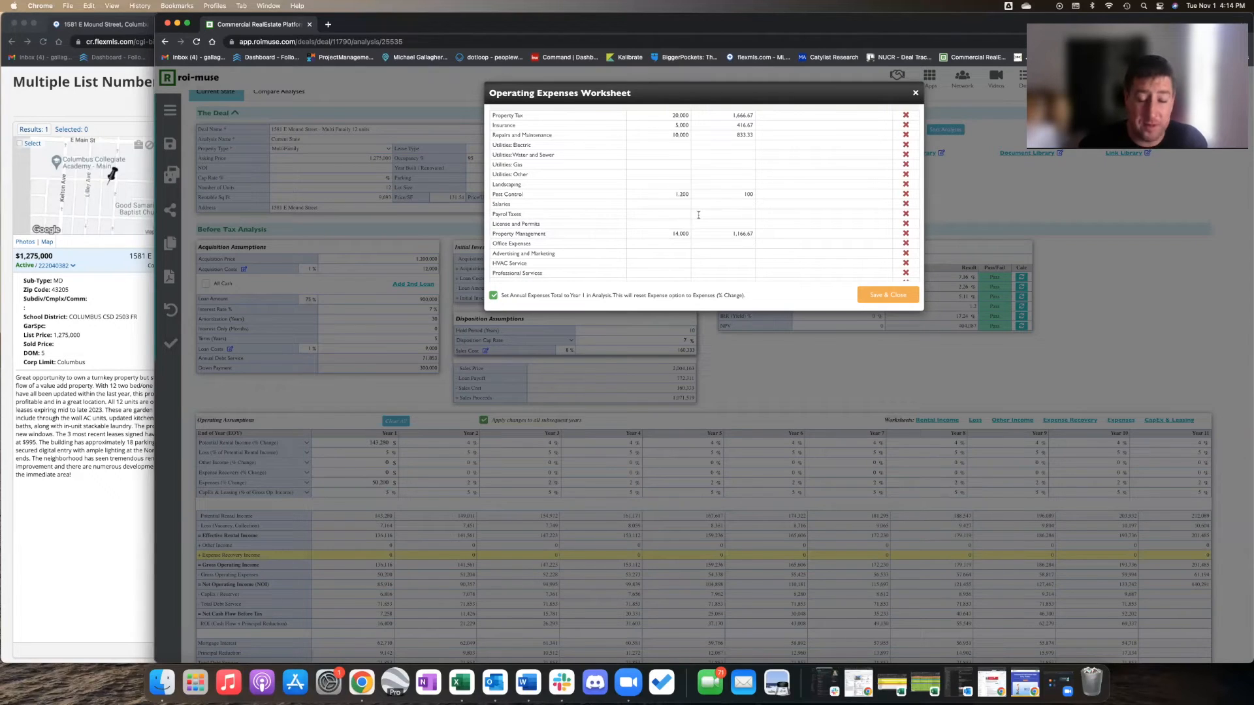
scroll(644, 245, "down", 3)
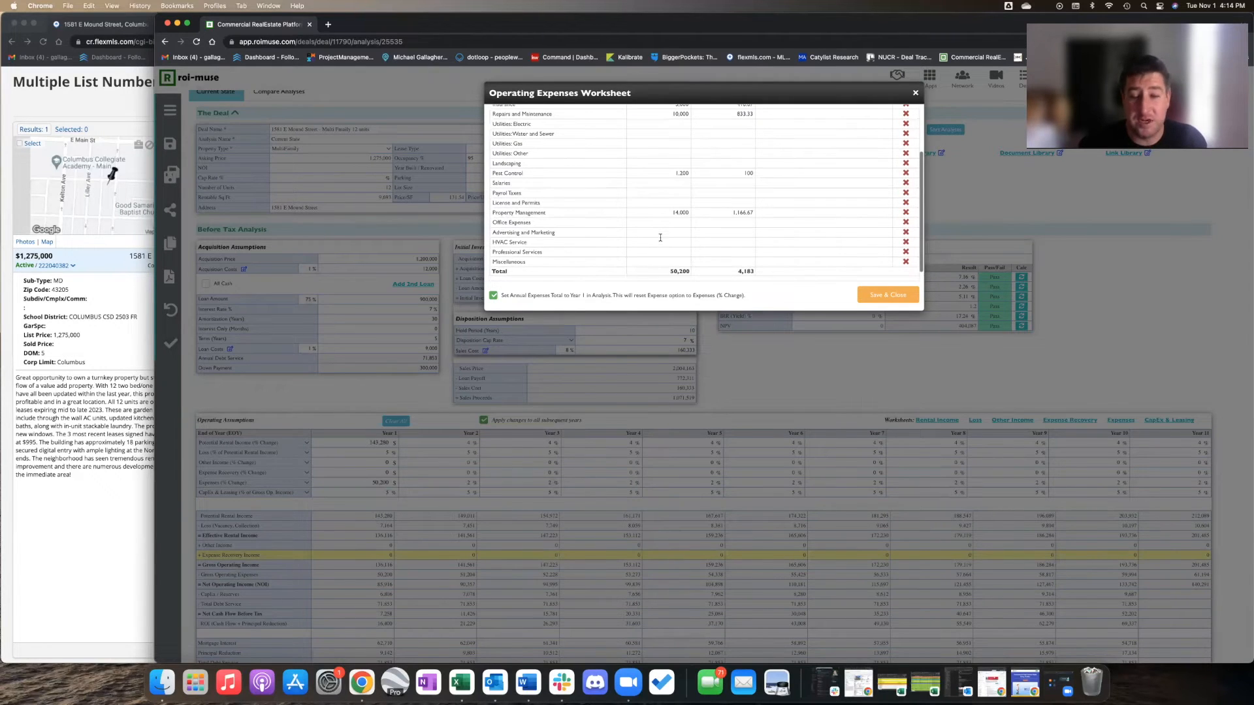
left_click(887, 296)
scroll(327, 370, "down", 2)
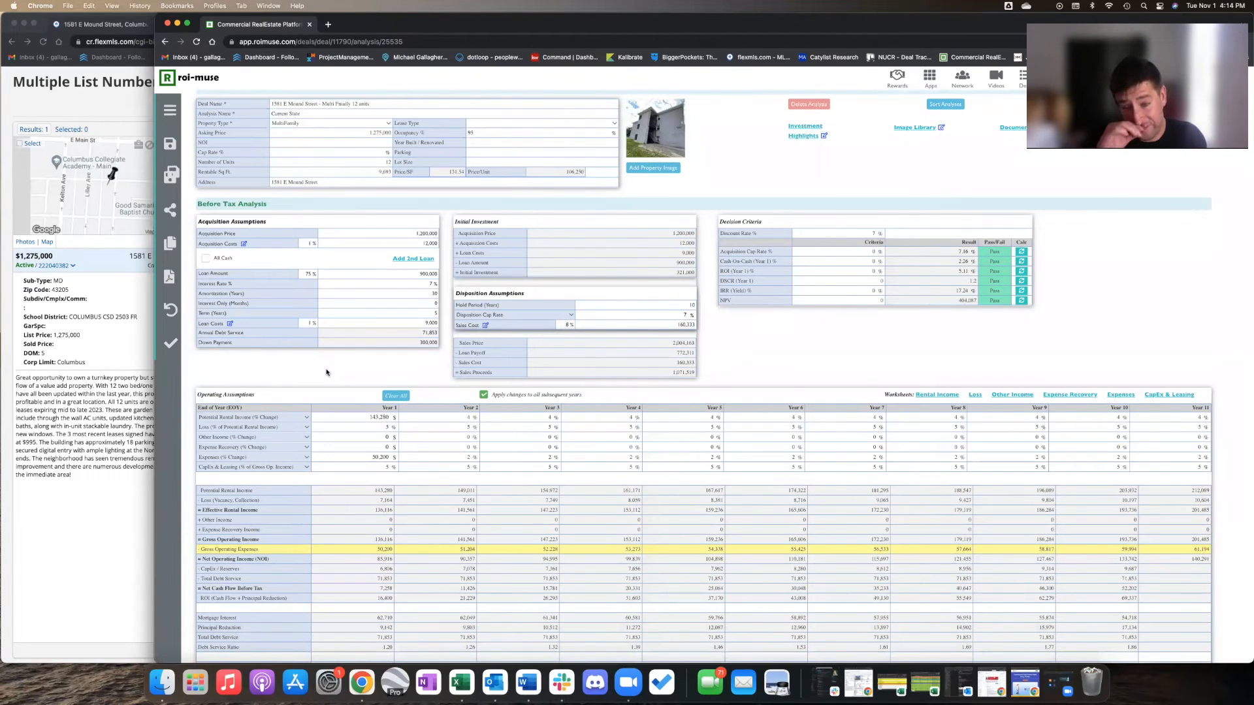
scroll(327, 372, "down", 2)
scroll(327, 371, "up", 5)
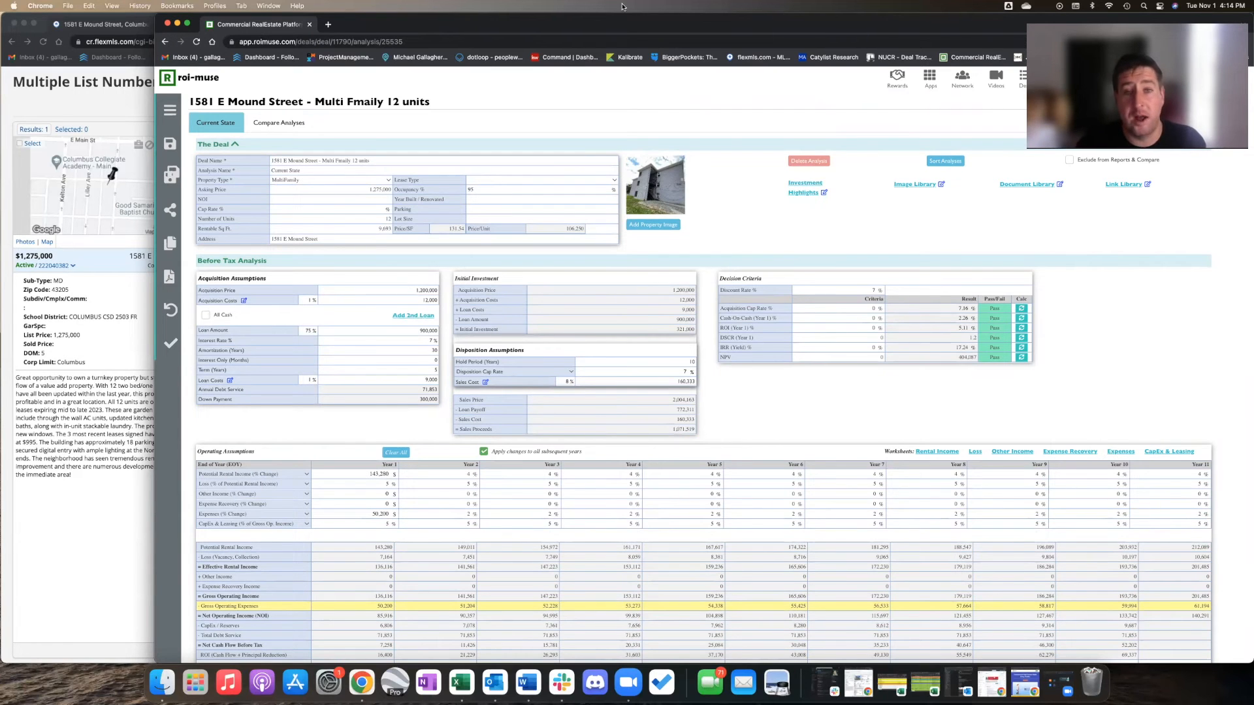
Back in Flexmls, skip through the kitchen and interior photos, then show the property's map location
left_click(64, 290)
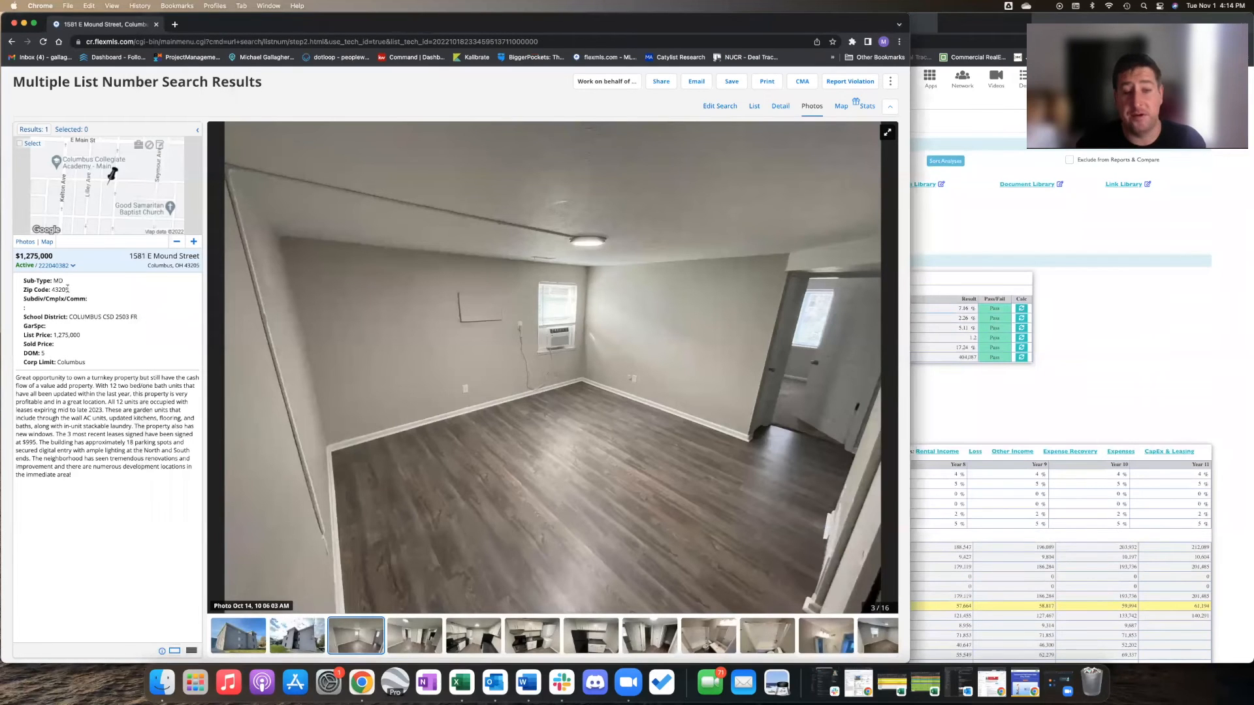
left_click(888, 345)
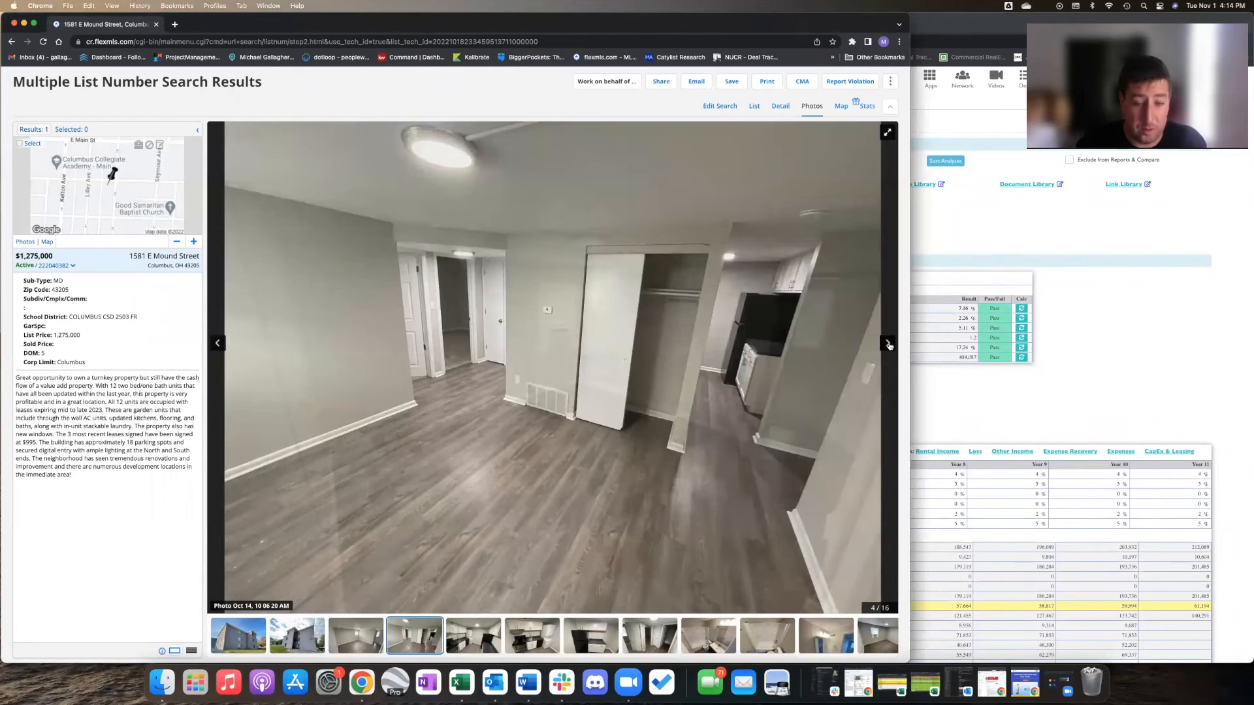
left_click(889, 345)
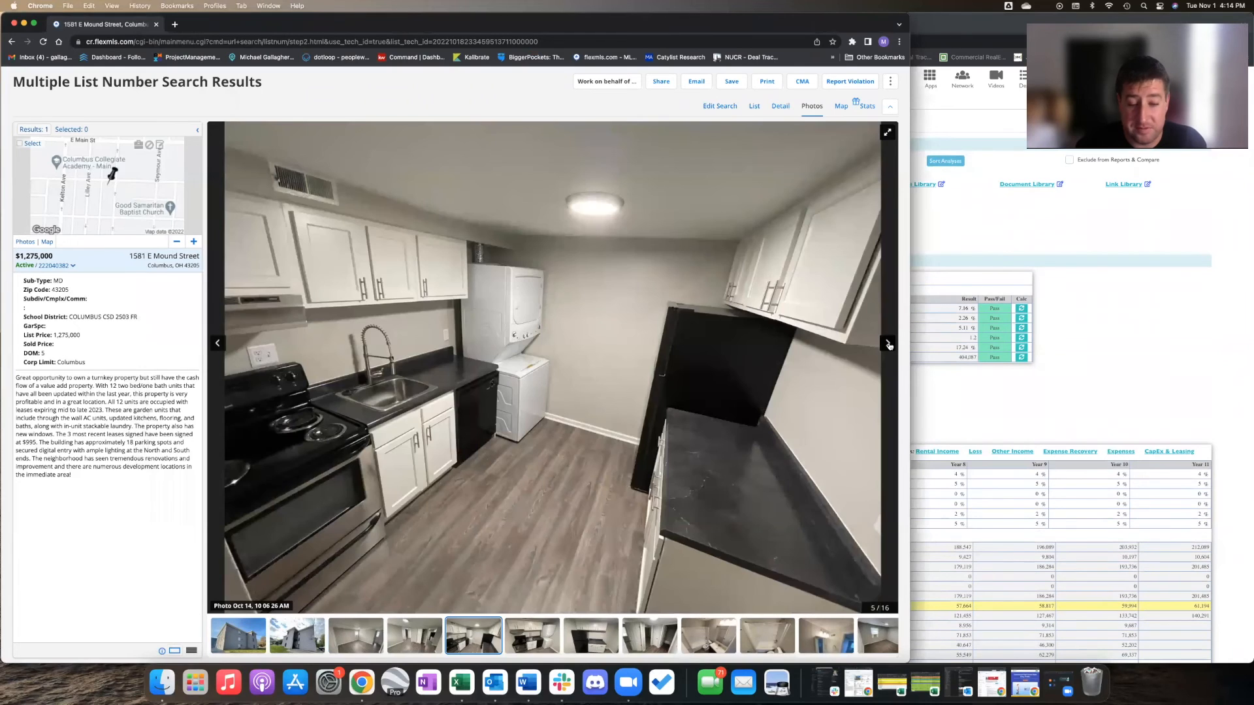
left_click(888, 344)
left_click(888, 344)
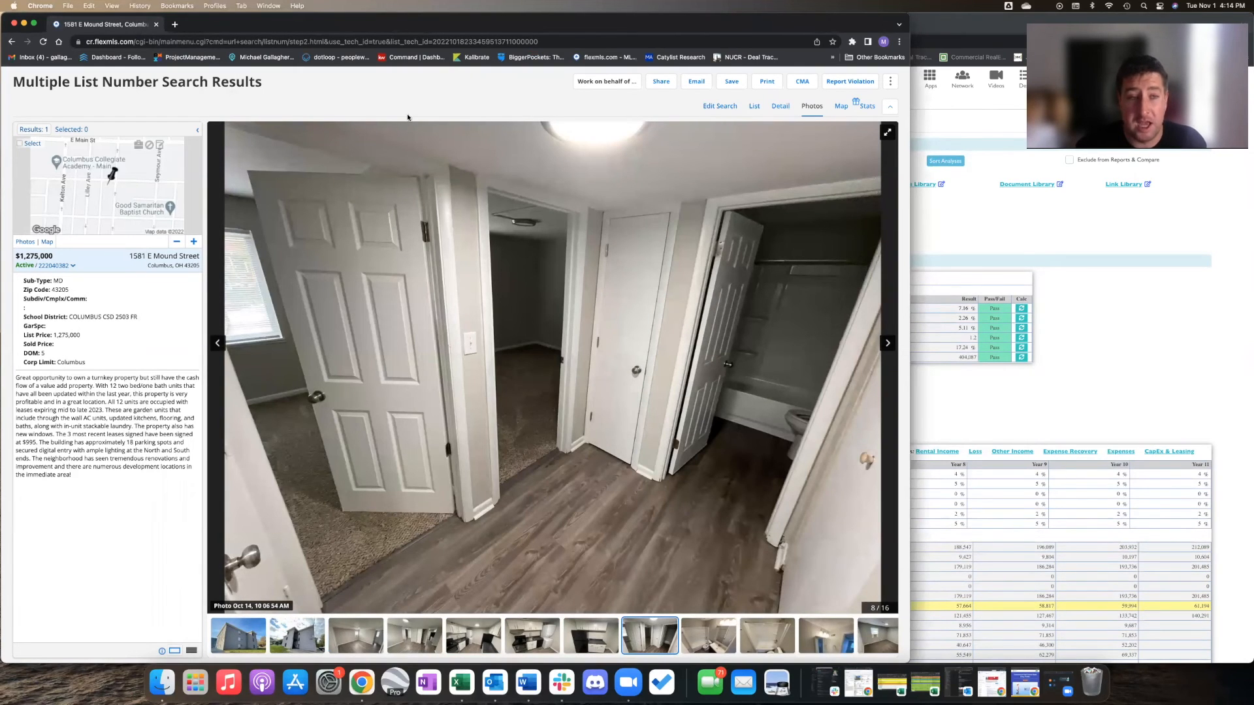
left_click(108, 197)
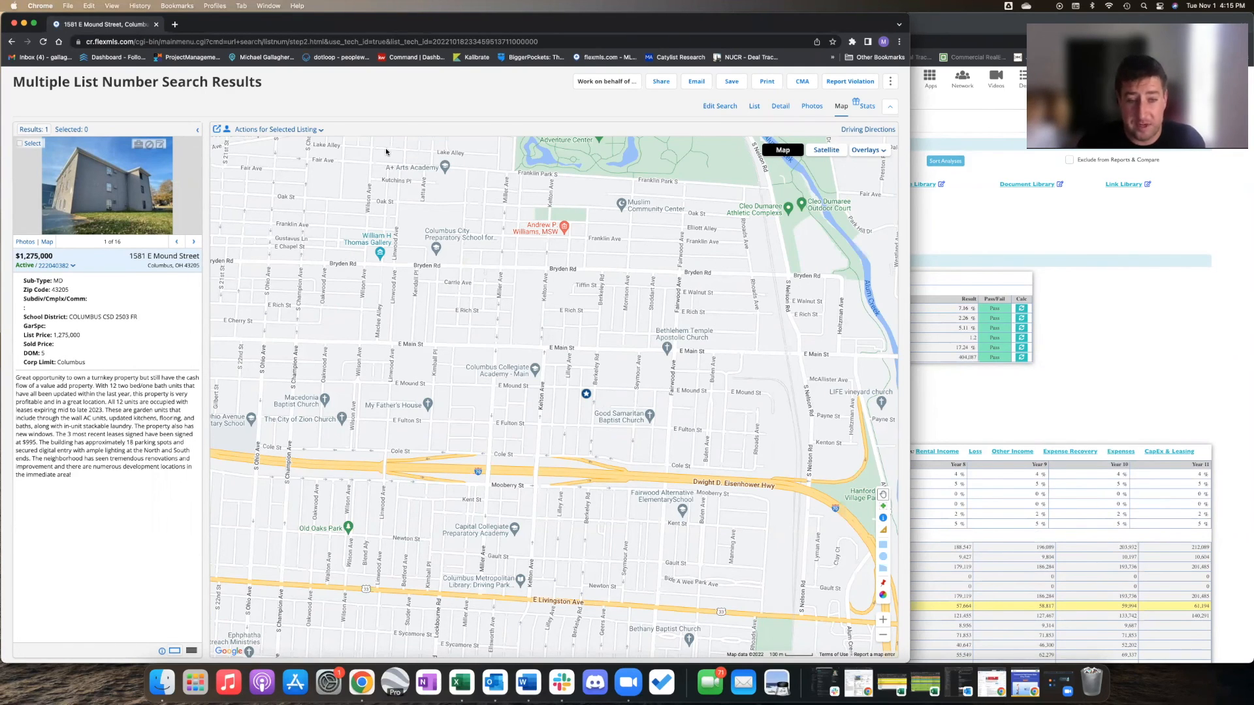
scroll(410, 174, "down", 3)
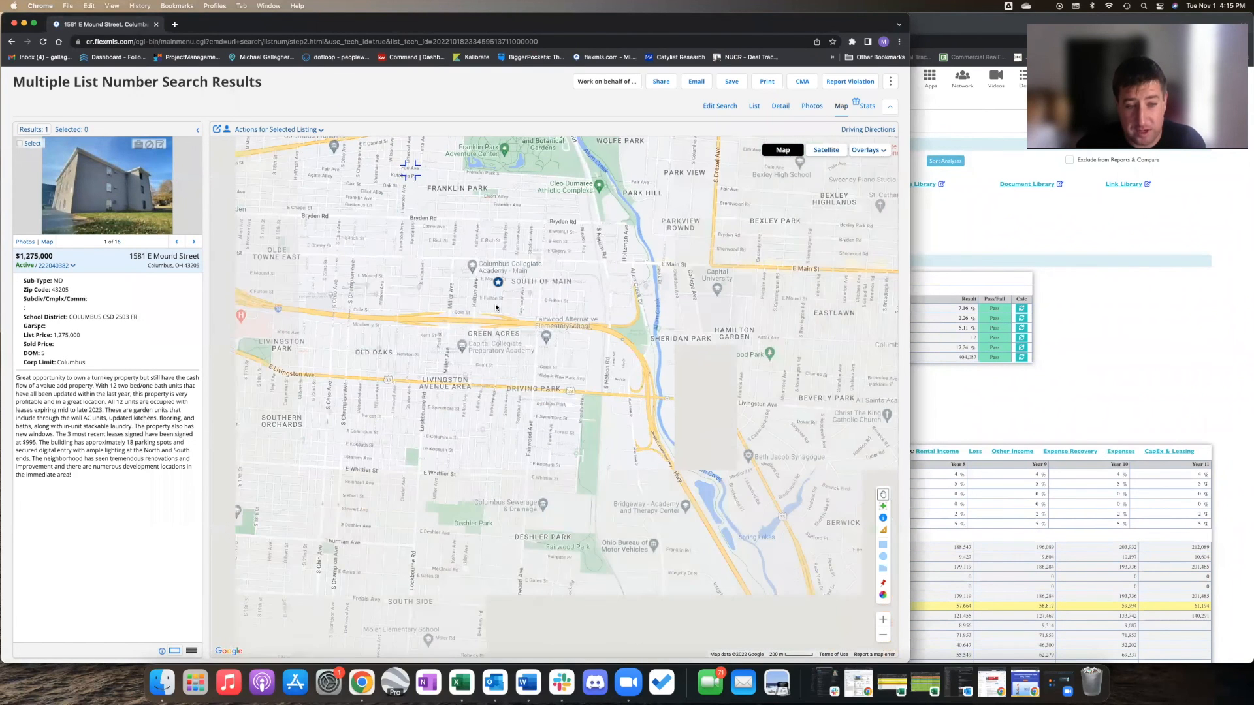